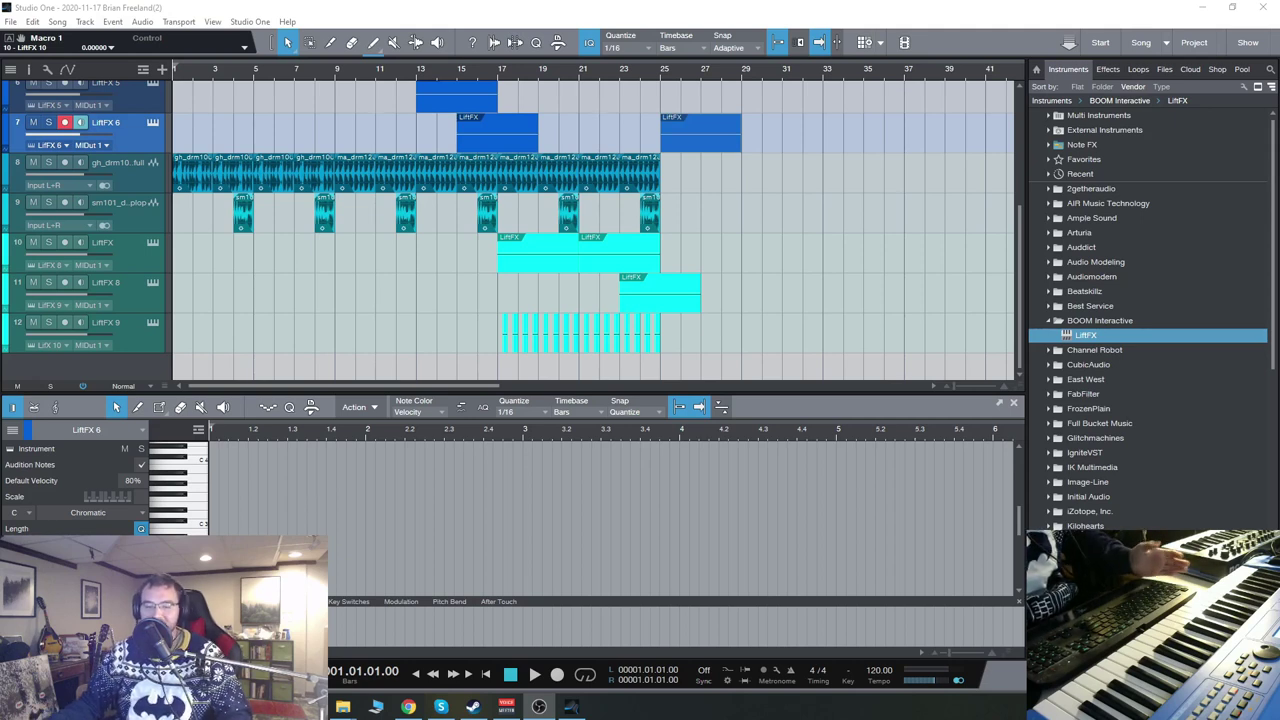
# Step: Open the first LiftFX track's plugin editor, then close it again
pyautogui.scroll(5, 348, 306)
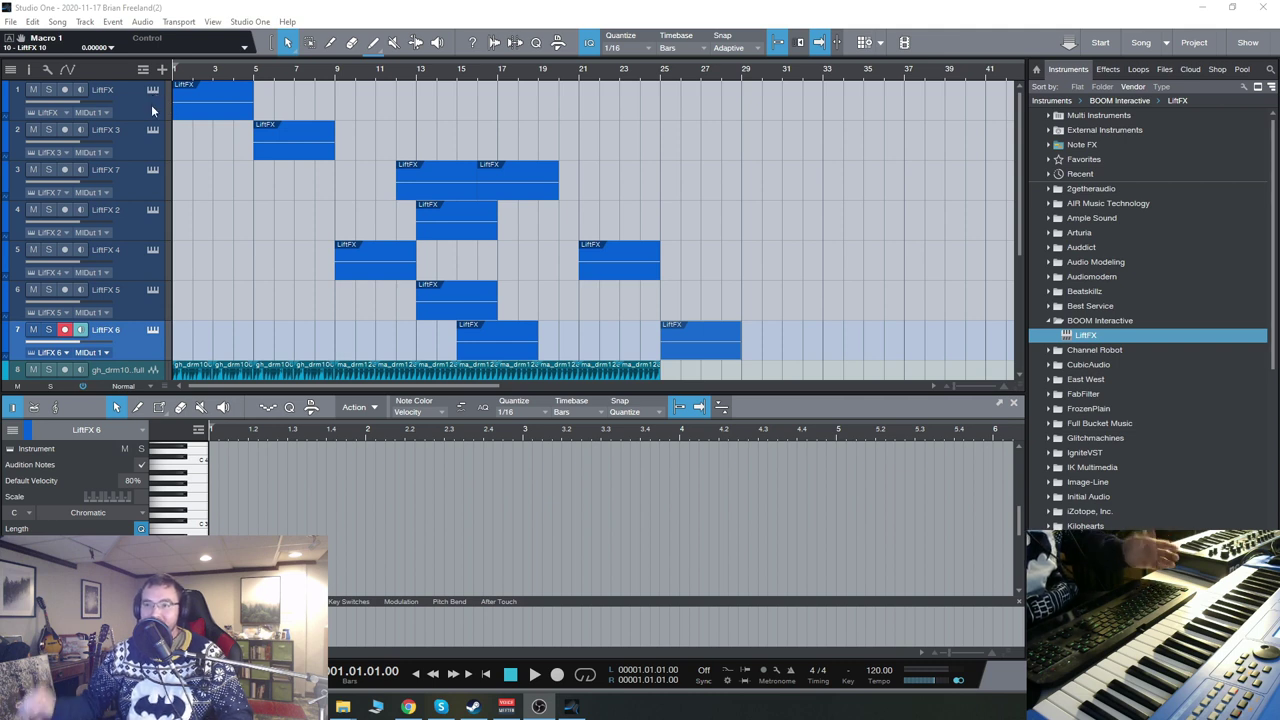
pyautogui.click(151, 89)
pyautogui.moveTo(484, 141); pyautogui.dragTo(529, 112)
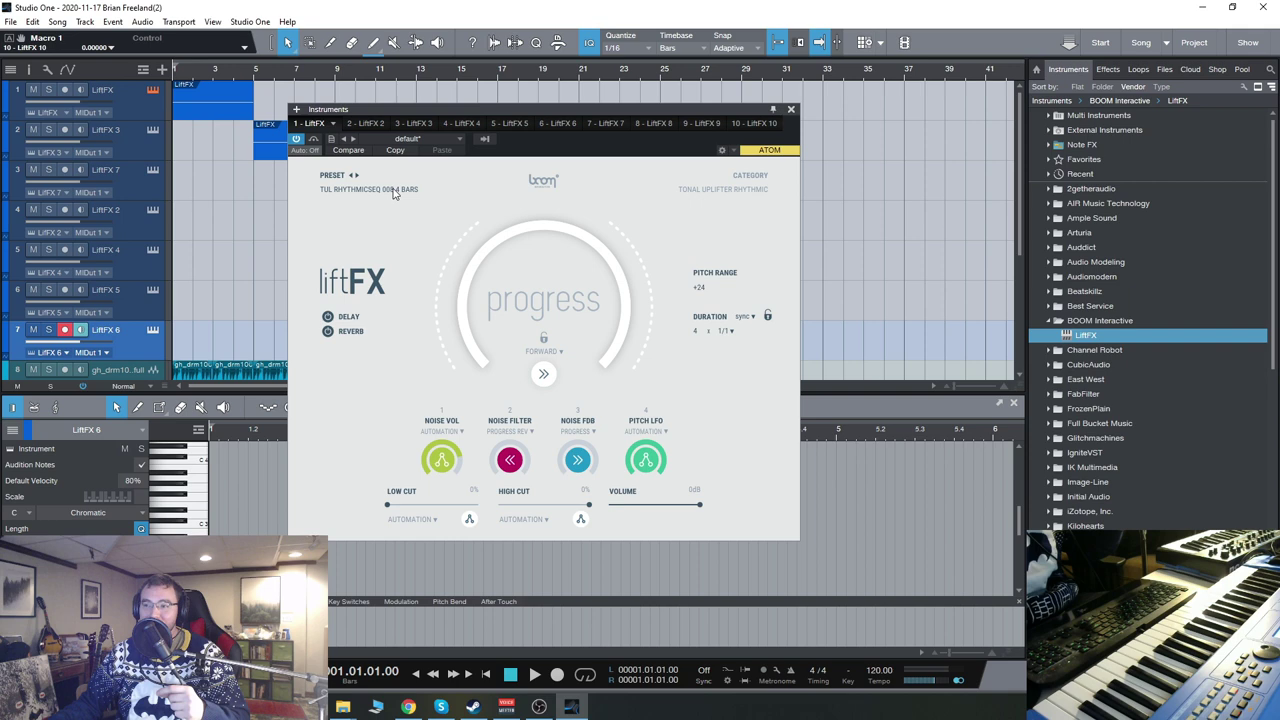
pyautogui.click(790, 111)
# Step: Start playing the LiftFX arrangement from bar 1
pyautogui.scroll(-4, 549, 282)
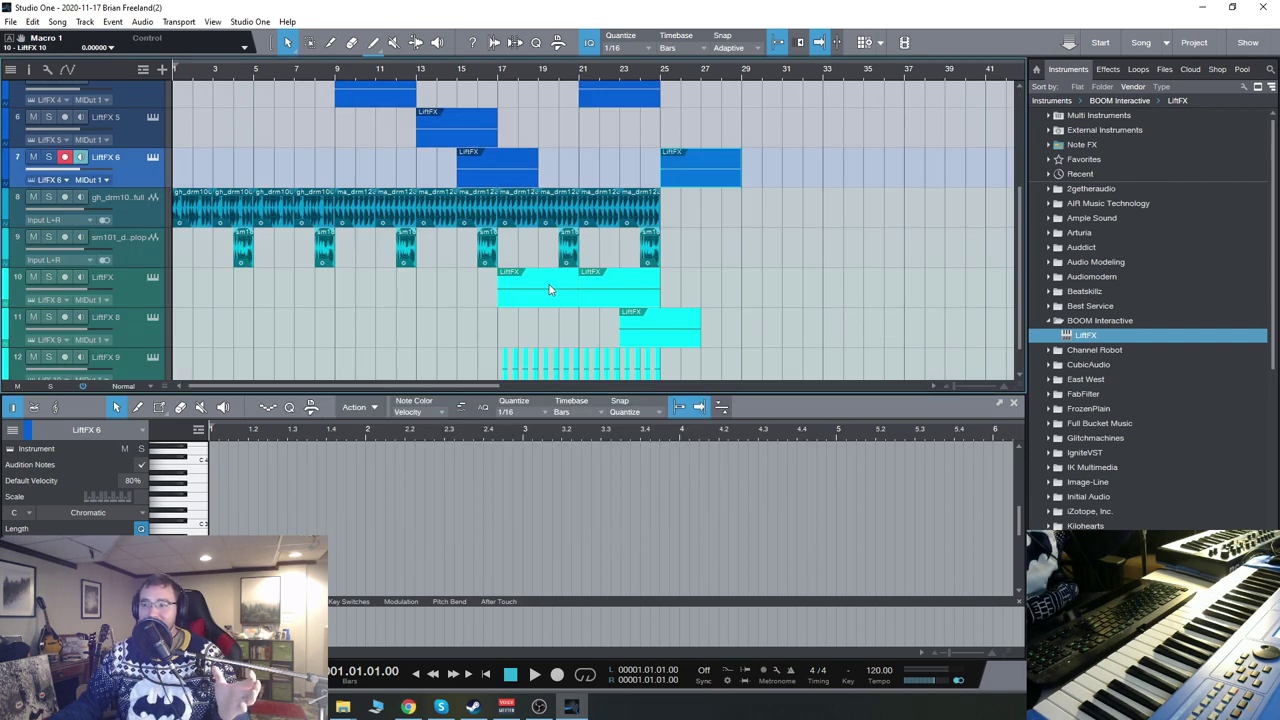
pyautogui.scroll(4, 596, 304)
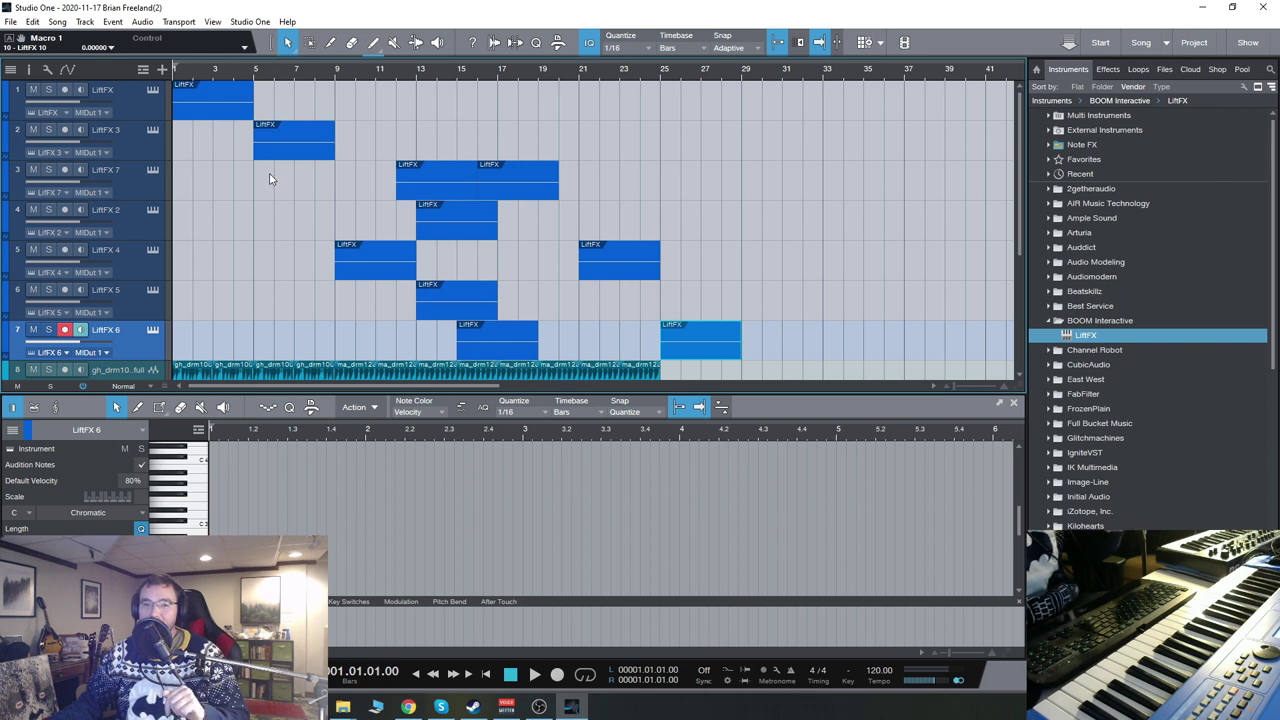
pyautogui.press('space')
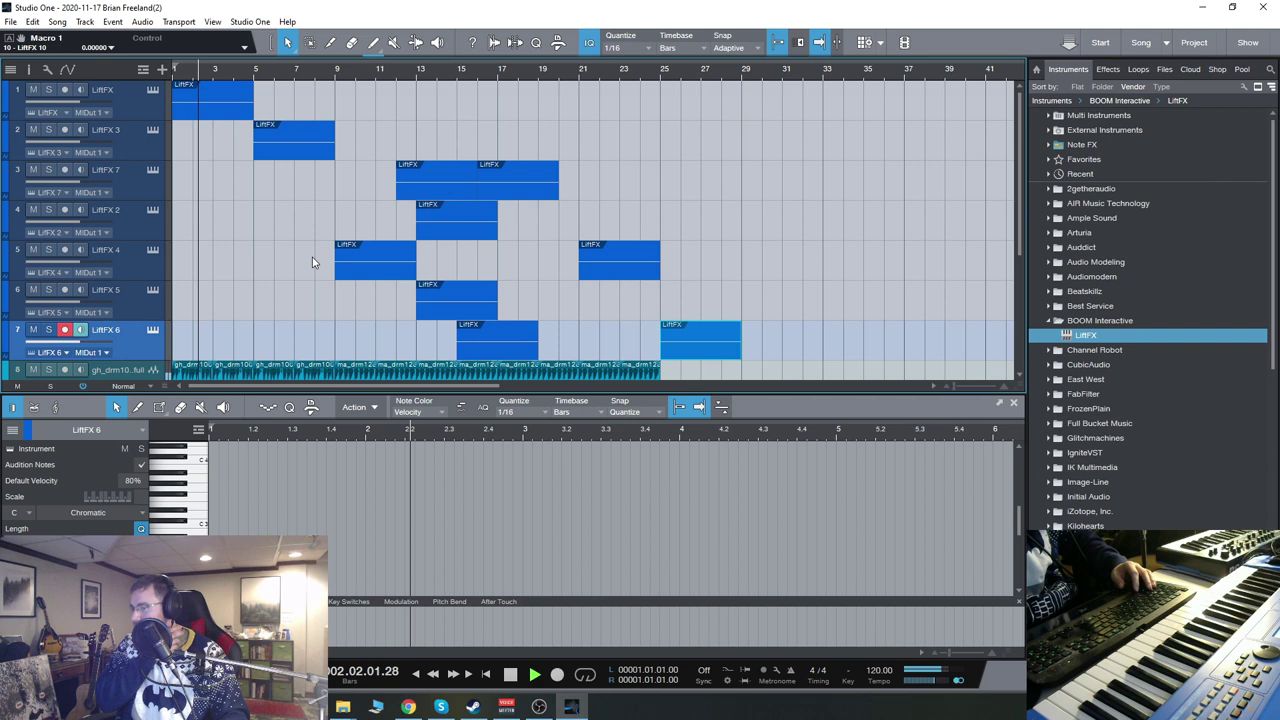
# Step: Audition the LiftFX 3, LiftFX 4 and LiftFX 2 plugins during playback
pyautogui.click(153, 131)
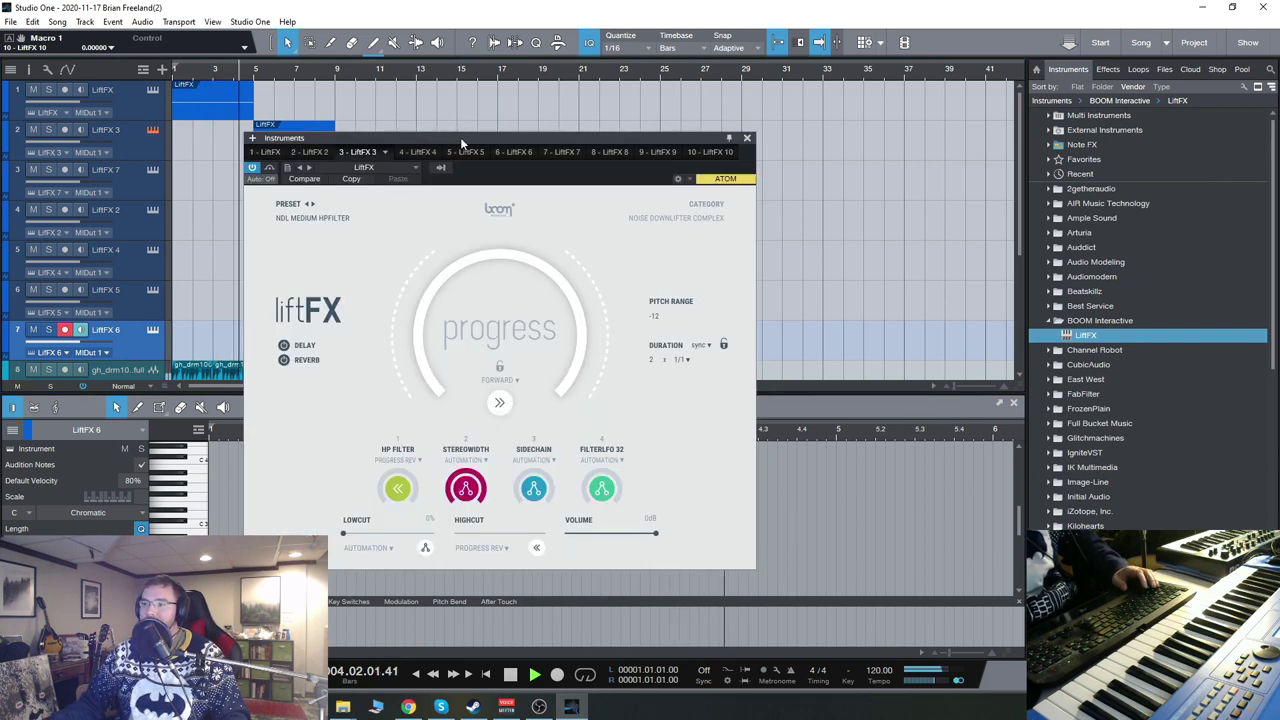
pyautogui.moveTo(460, 137); pyautogui.dragTo(692, 107)
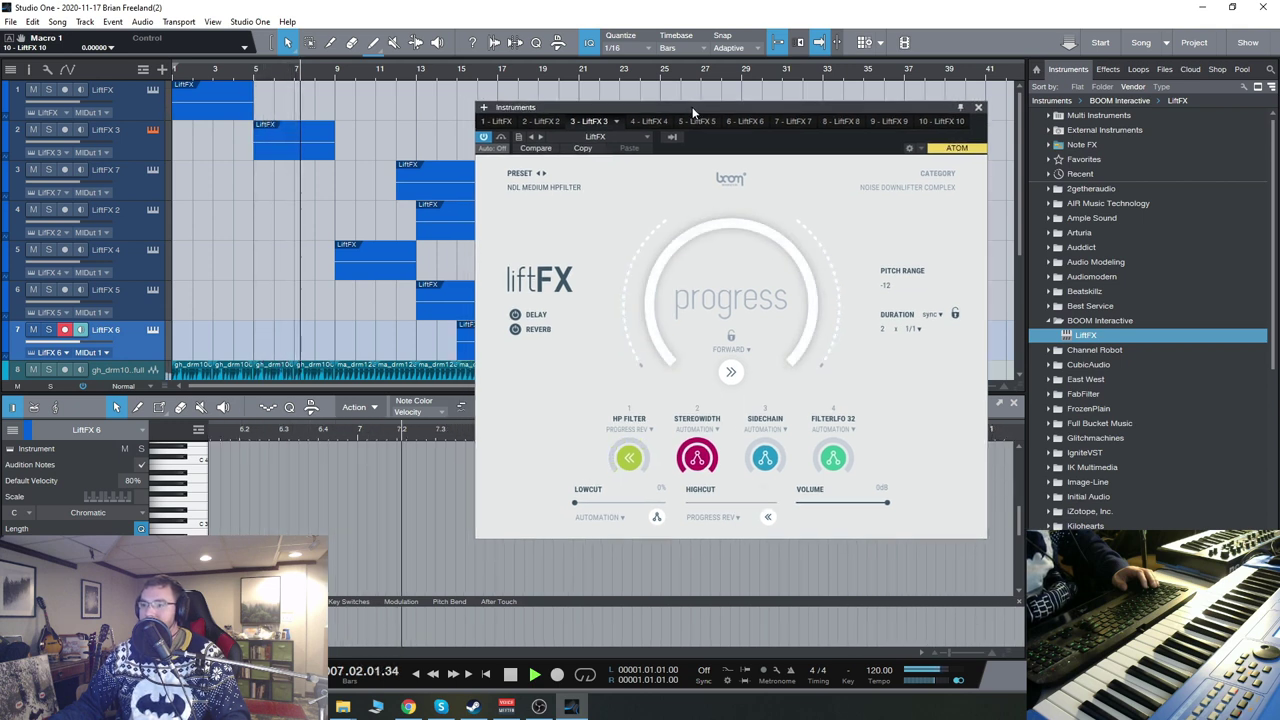
pyautogui.moveTo(693, 112); pyautogui.dragTo(672, 171)
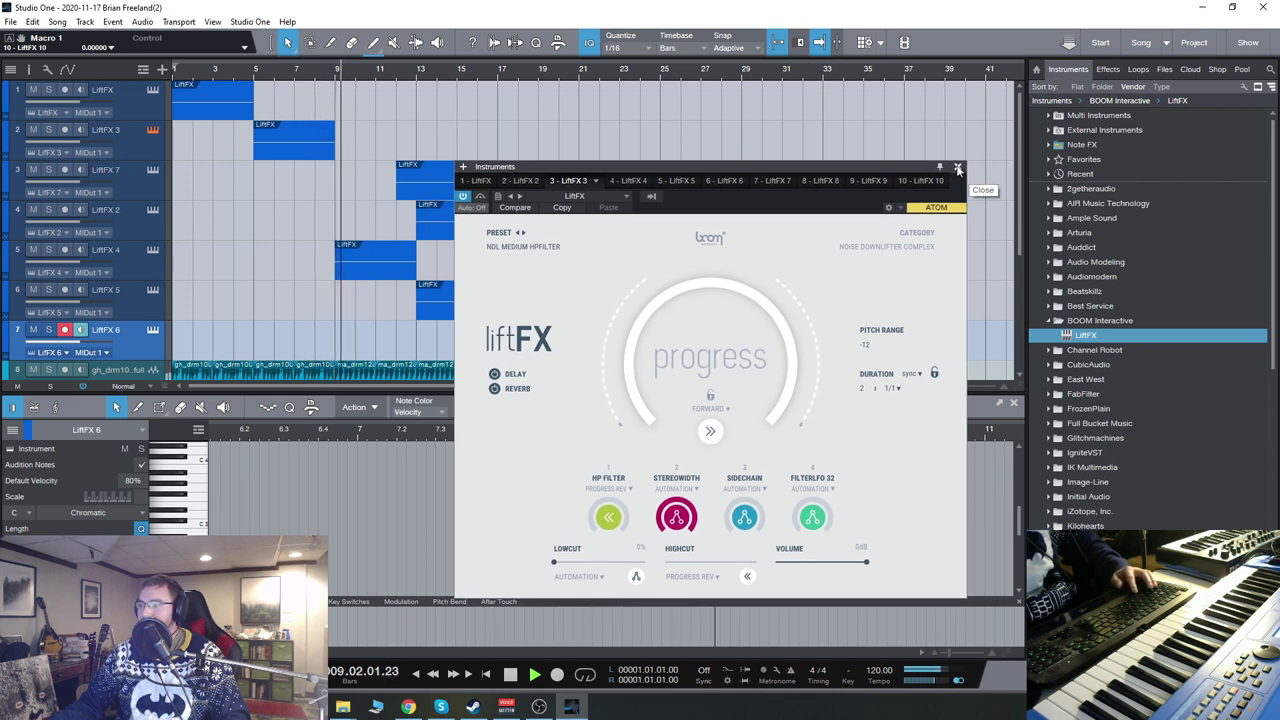
pyautogui.click(150, 251)
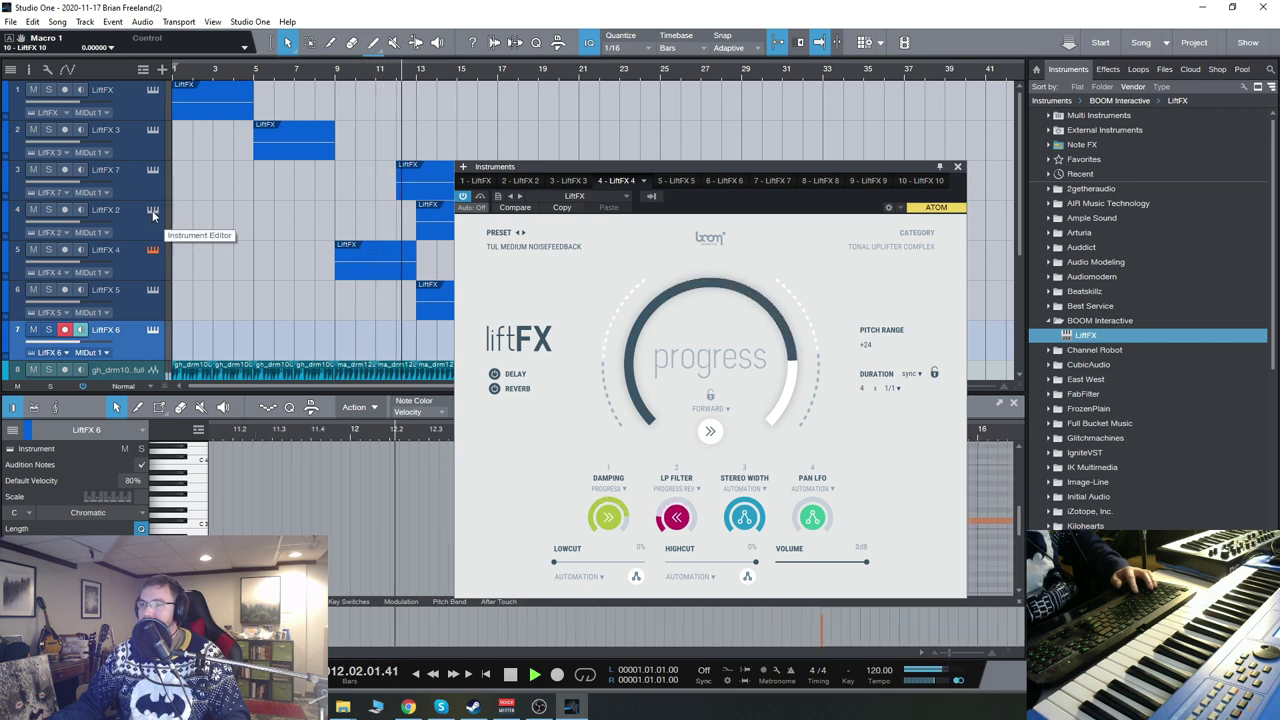
pyautogui.click(152, 211)
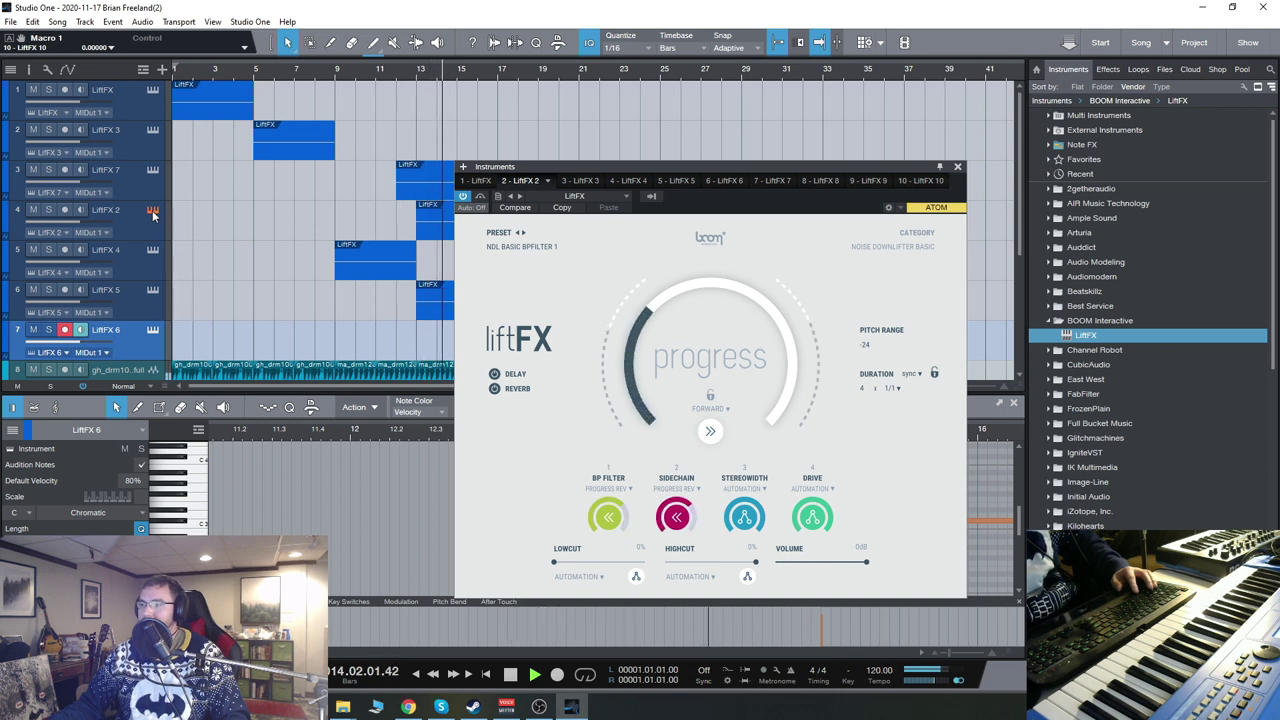
# Step: Audition the LiftFX 8 track's plugin during playback
pyautogui.moveTo(708, 162); pyautogui.dragTo(955, 119)
pyautogui.moveTo(476, 385); pyautogui.dragTo(500, 385)
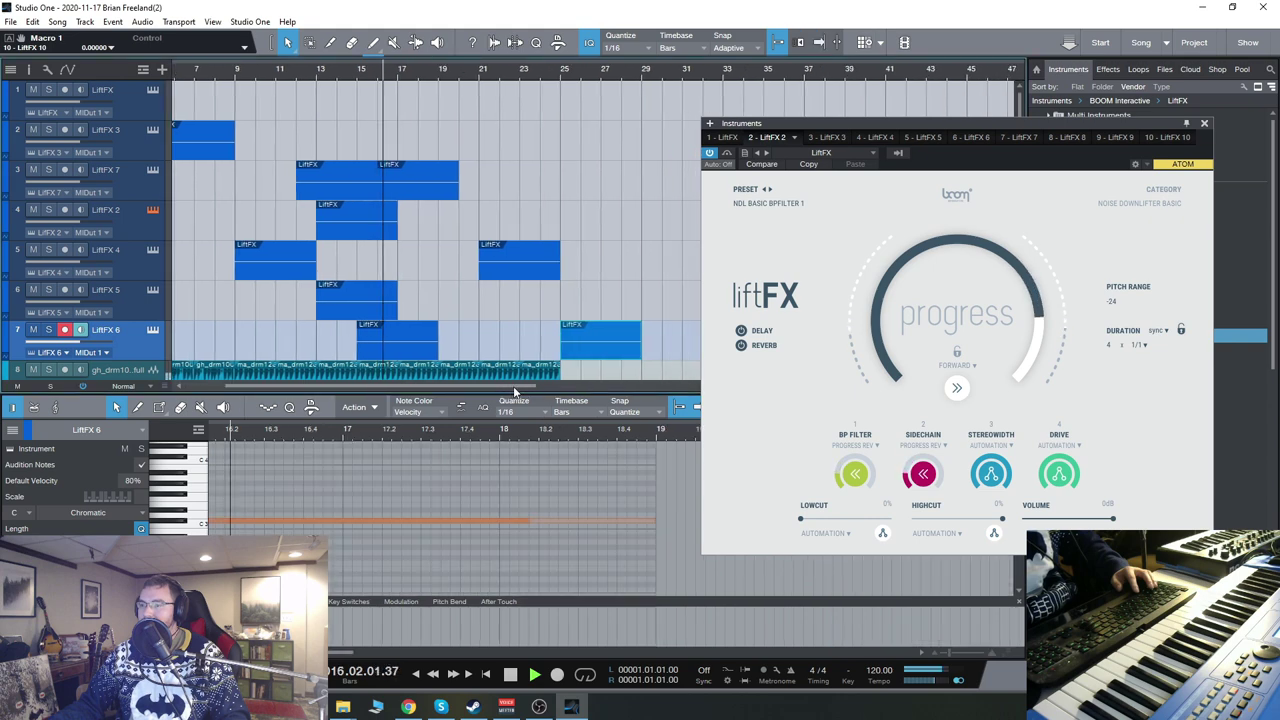
pyautogui.scroll(-3, 503, 302)
pyautogui.scroll(-3, 503, 302)
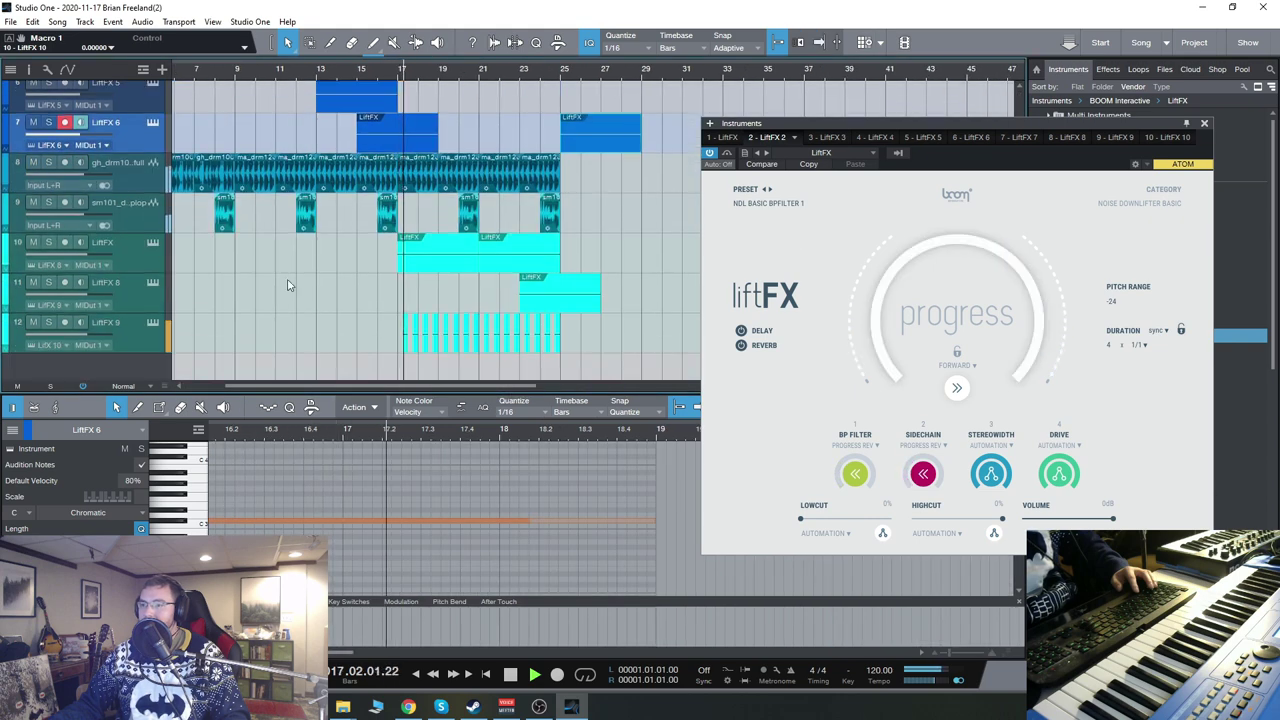
pyautogui.click(152, 242)
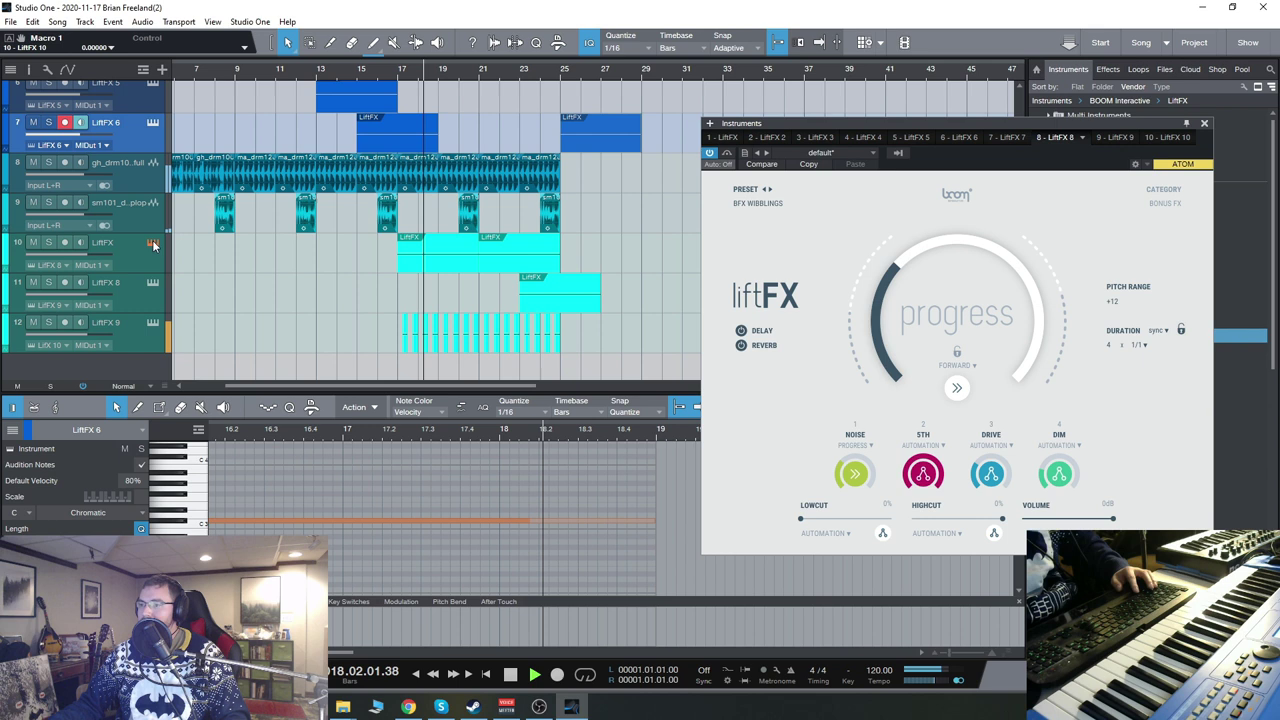
pyautogui.scroll(4, 150, 250)
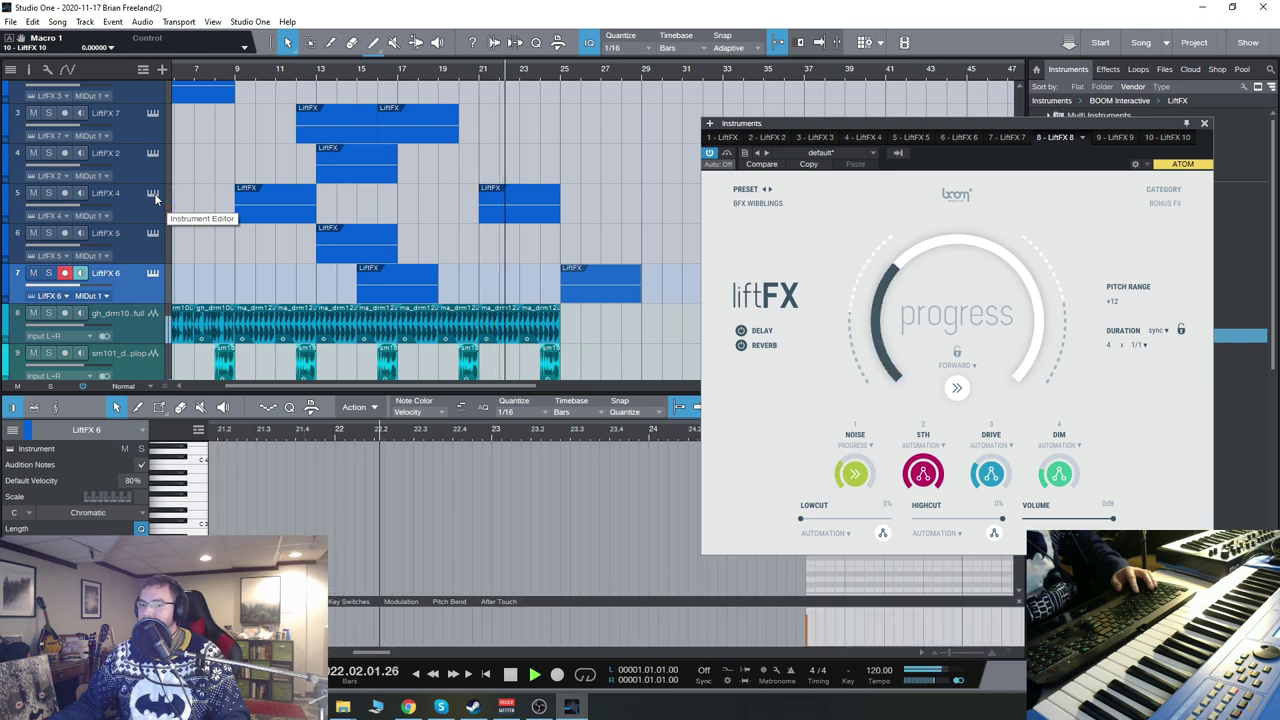
# Step: Show the LiftFX 6 plugin with its BFX Impact Stop preset and stop playback
pyautogui.moveTo(410, 386); pyautogui.dragTo(440, 385)
pyautogui.scroll(-3, 556, 315)
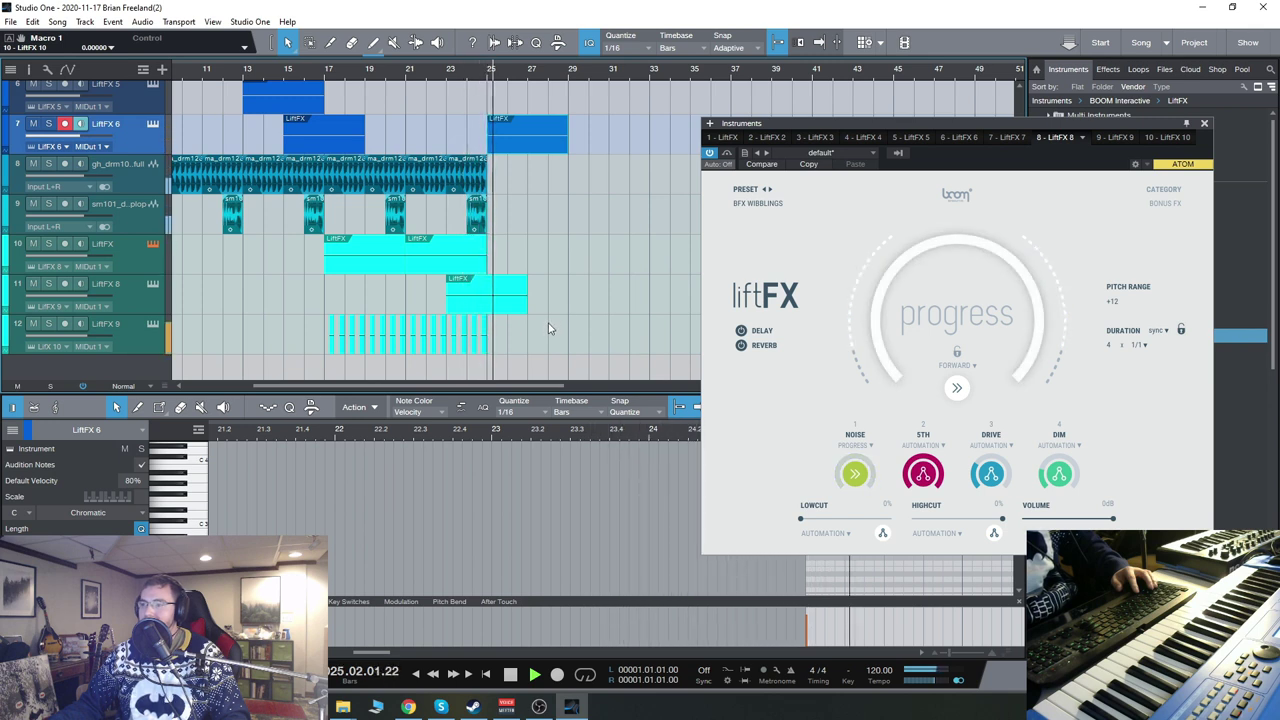
pyautogui.click(151, 124)
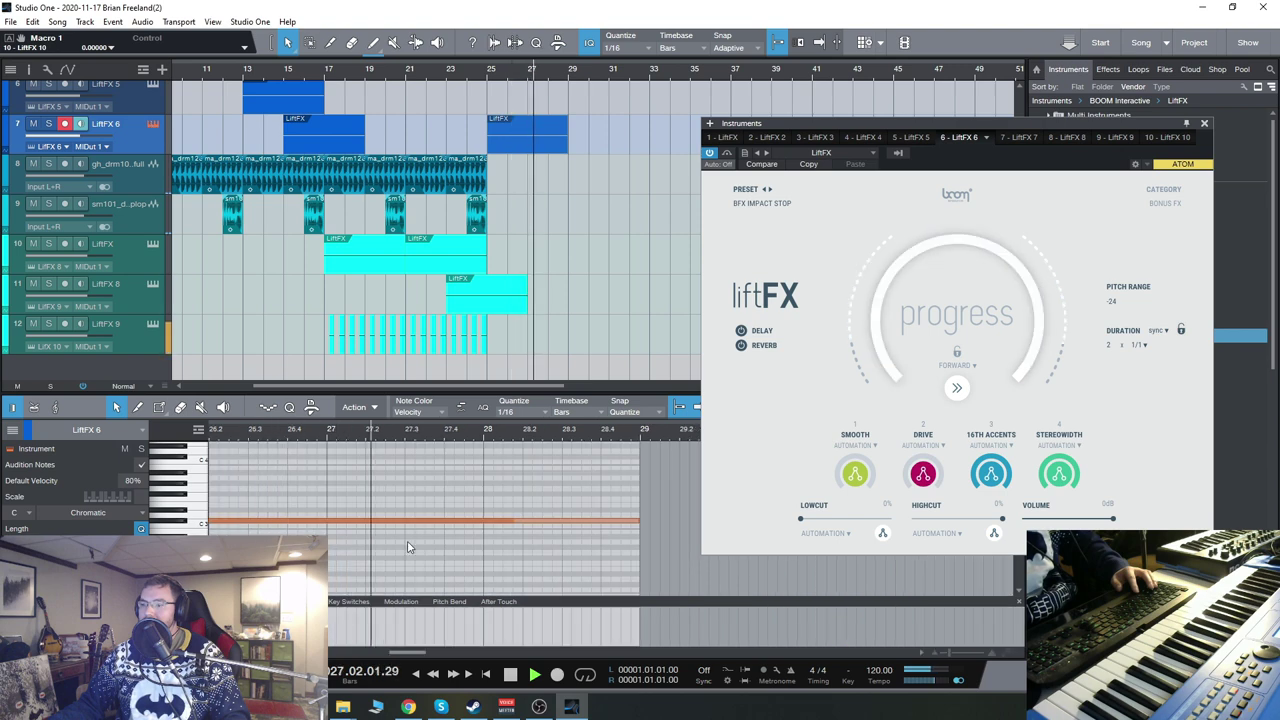
pyautogui.press('space')
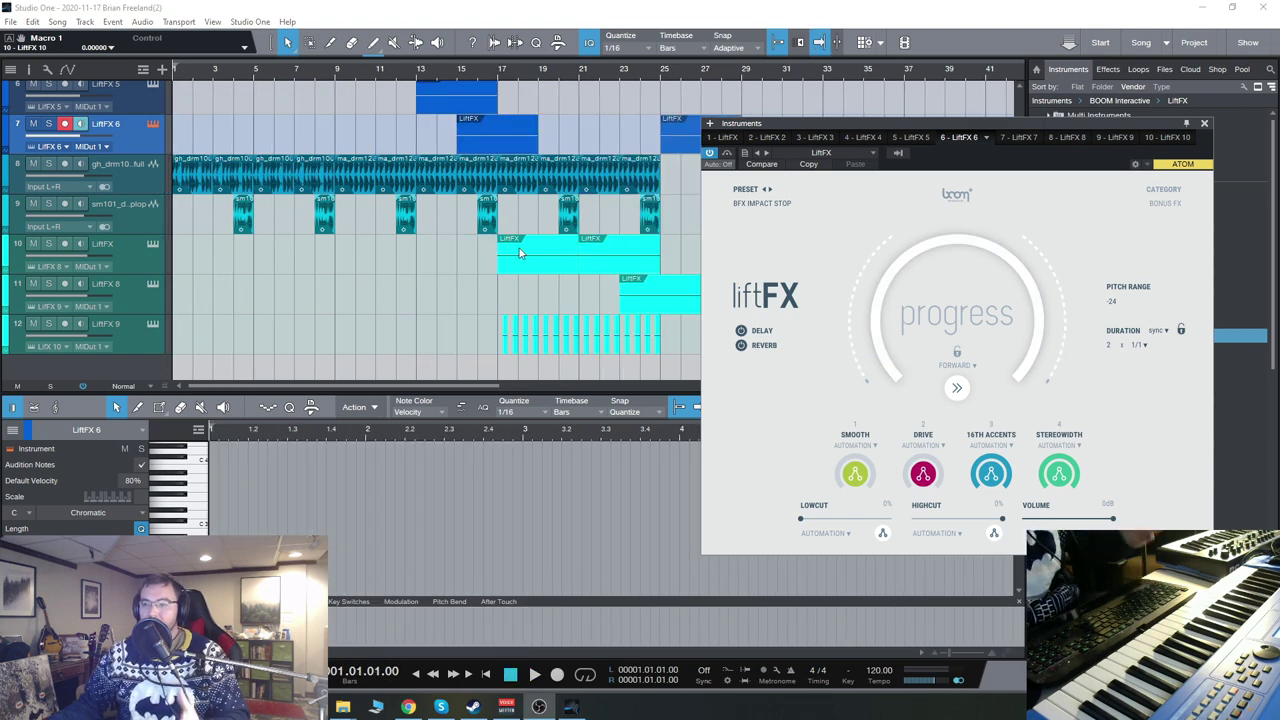
# Step: Open track 1's LiftFX plugin (TUL RhythmicSeq 008 4 Bars) and solo that track
pyautogui.moveTo(843, 124); pyautogui.dragTo(413, 131)
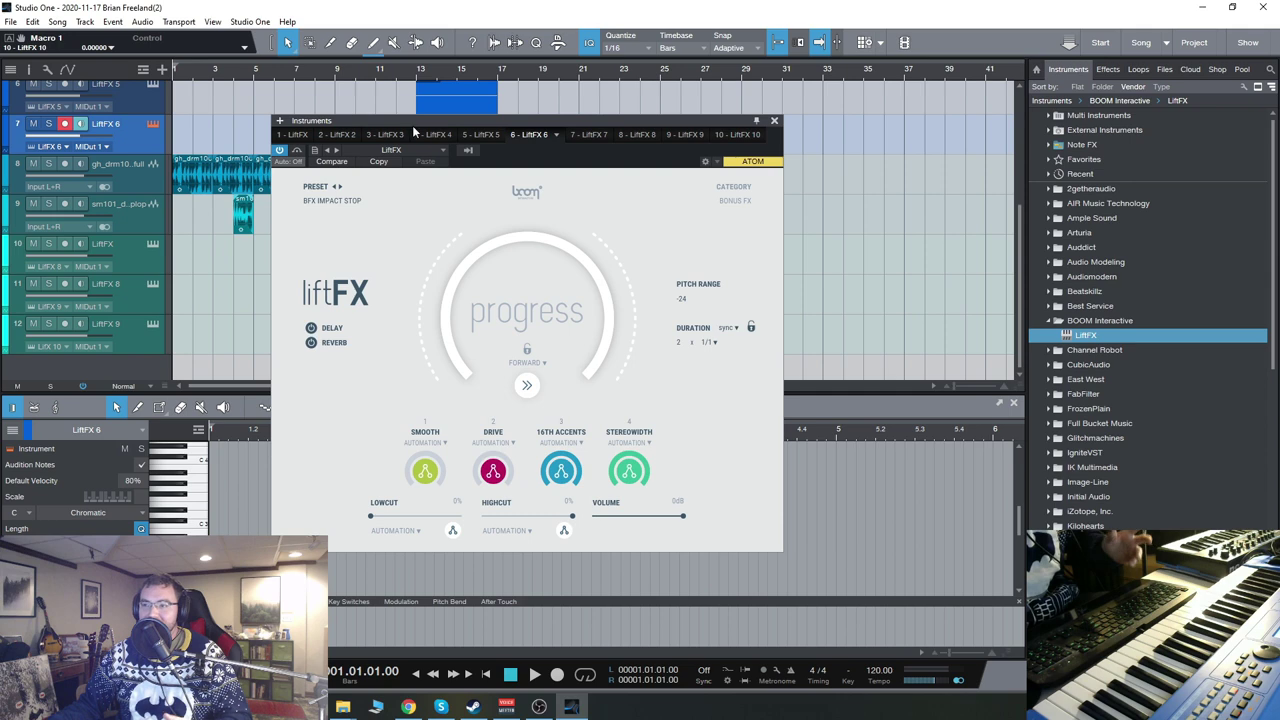
pyautogui.click(773, 121)
pyautogui.scroll(4, 285, 309)
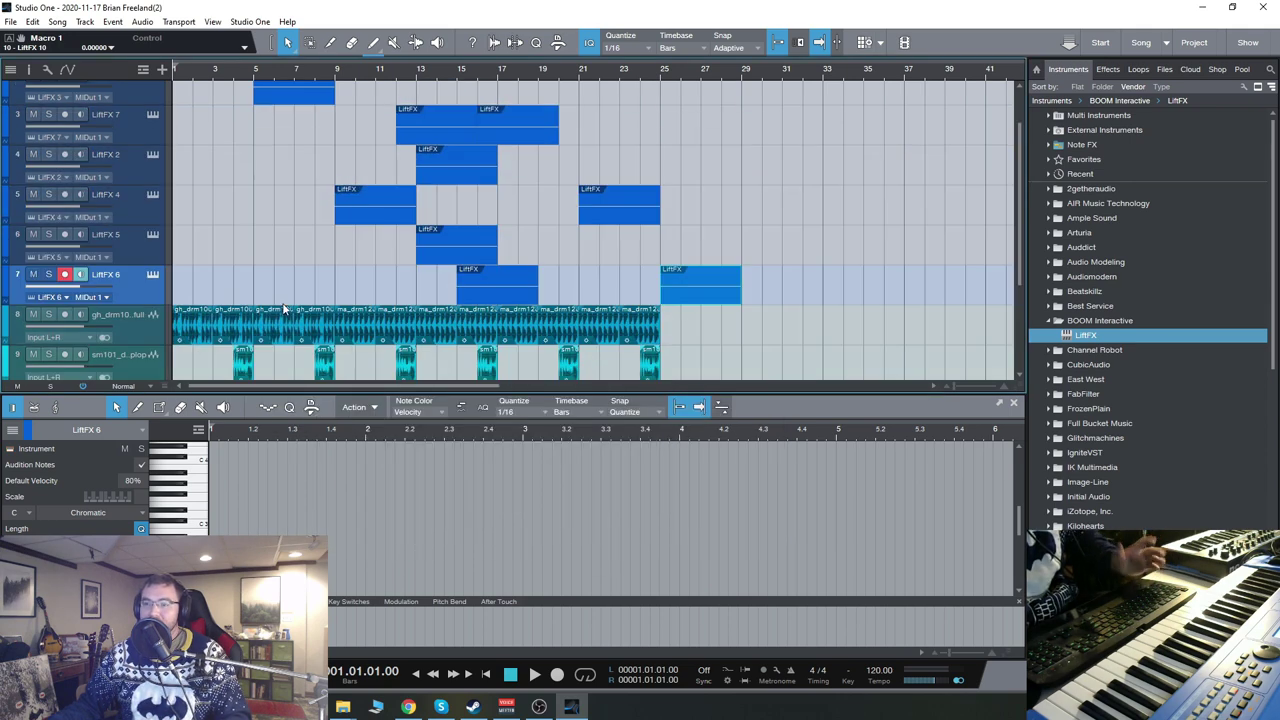
pyautogui.scroll(1, 285, 309)
pyautogui.click(151, 111)
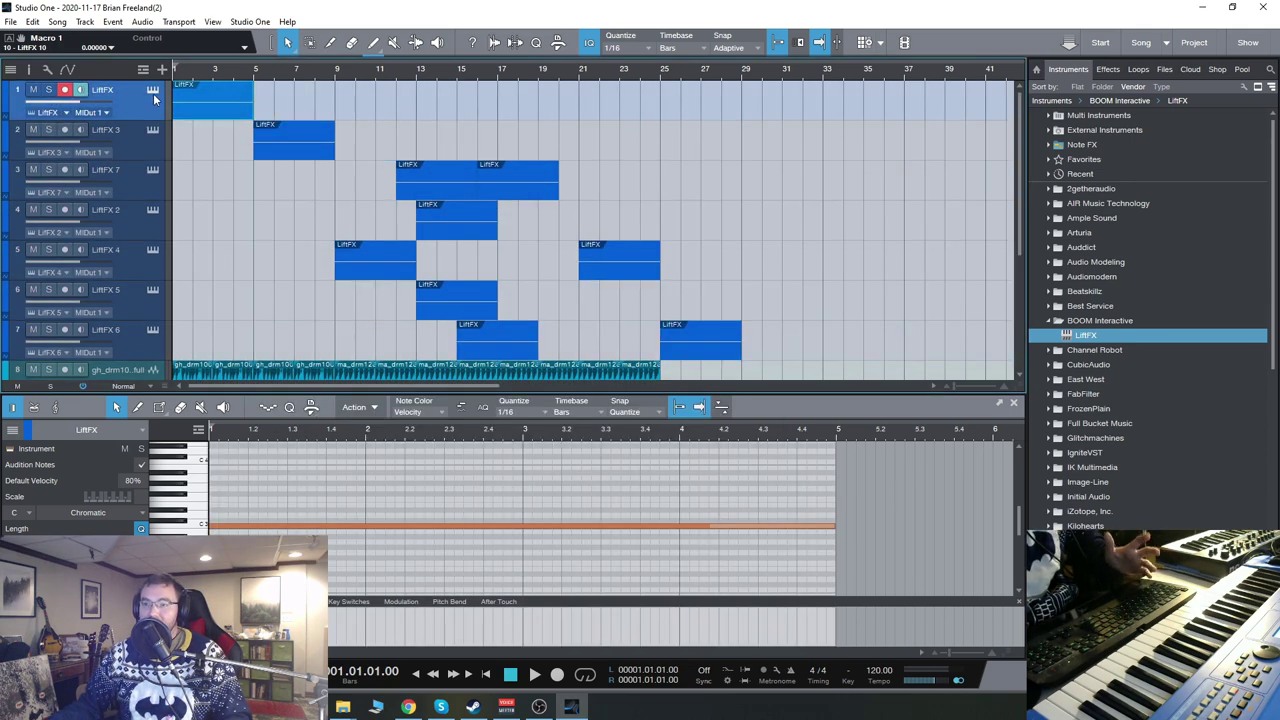
pyautogui.click(152, 90)
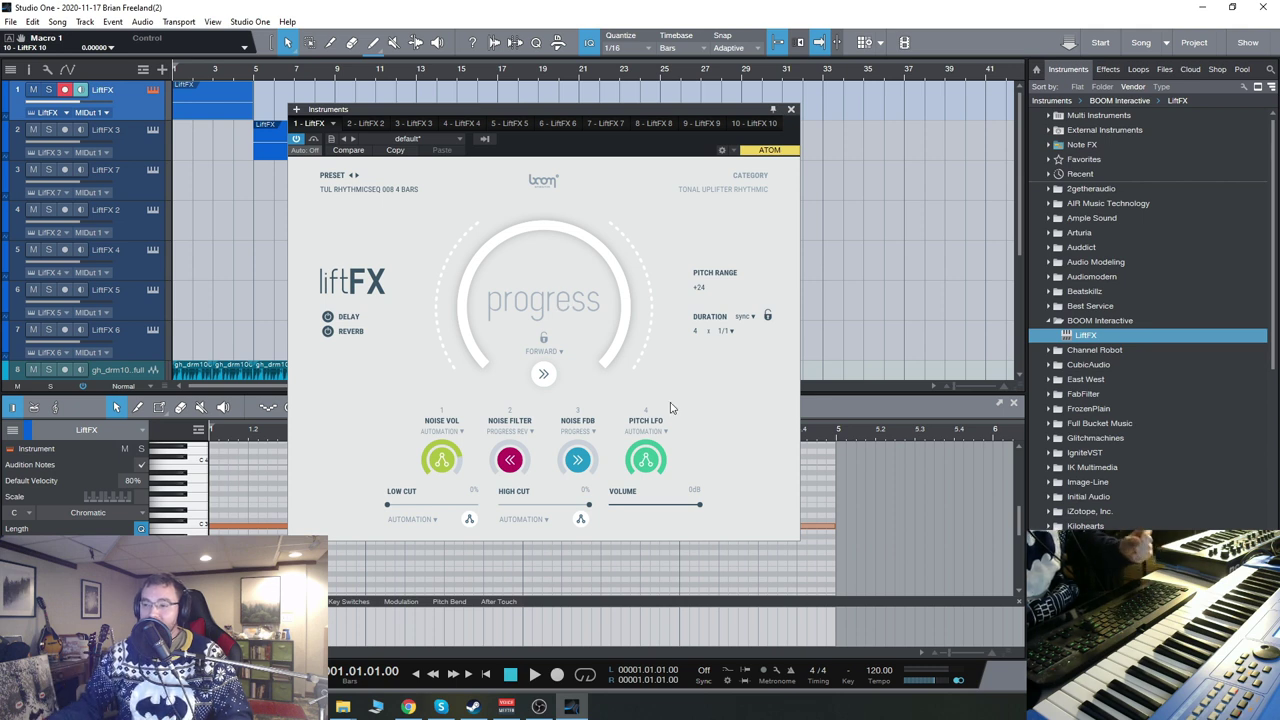
pyautogui.moveTo(718, 107); pyautogui.dragTo(715, 104)
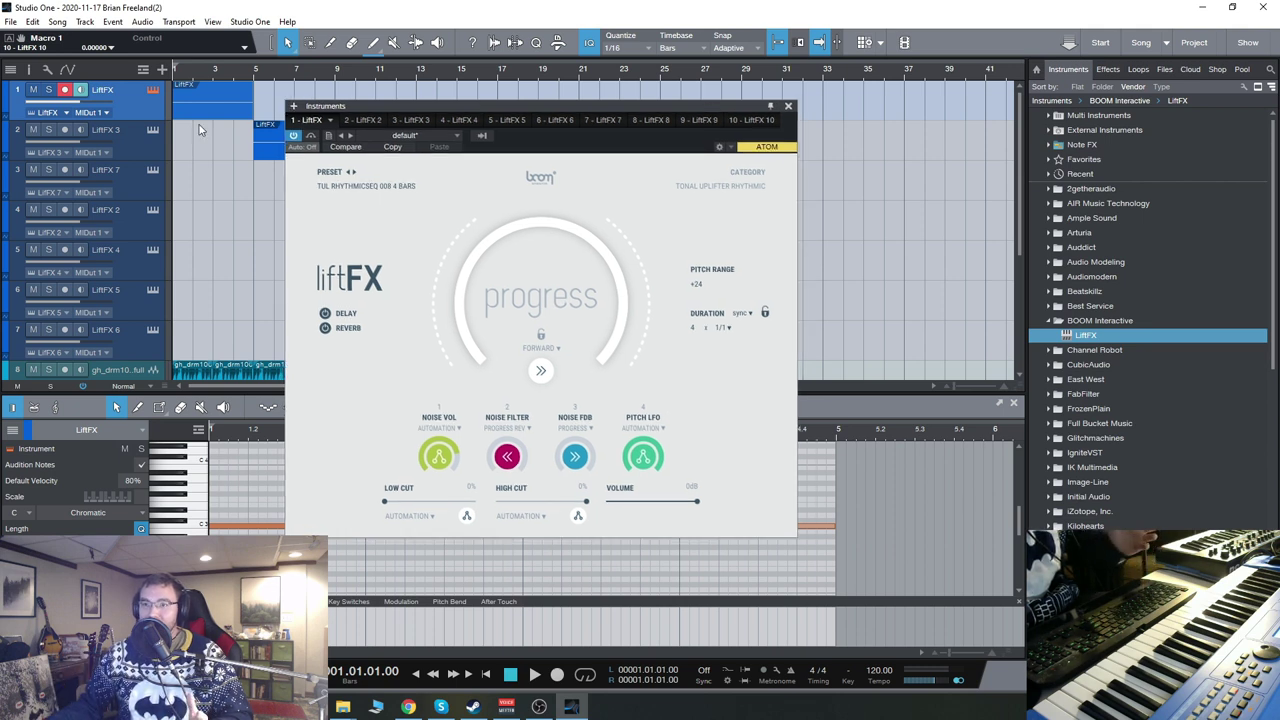
pyautogui.click(48, 90)
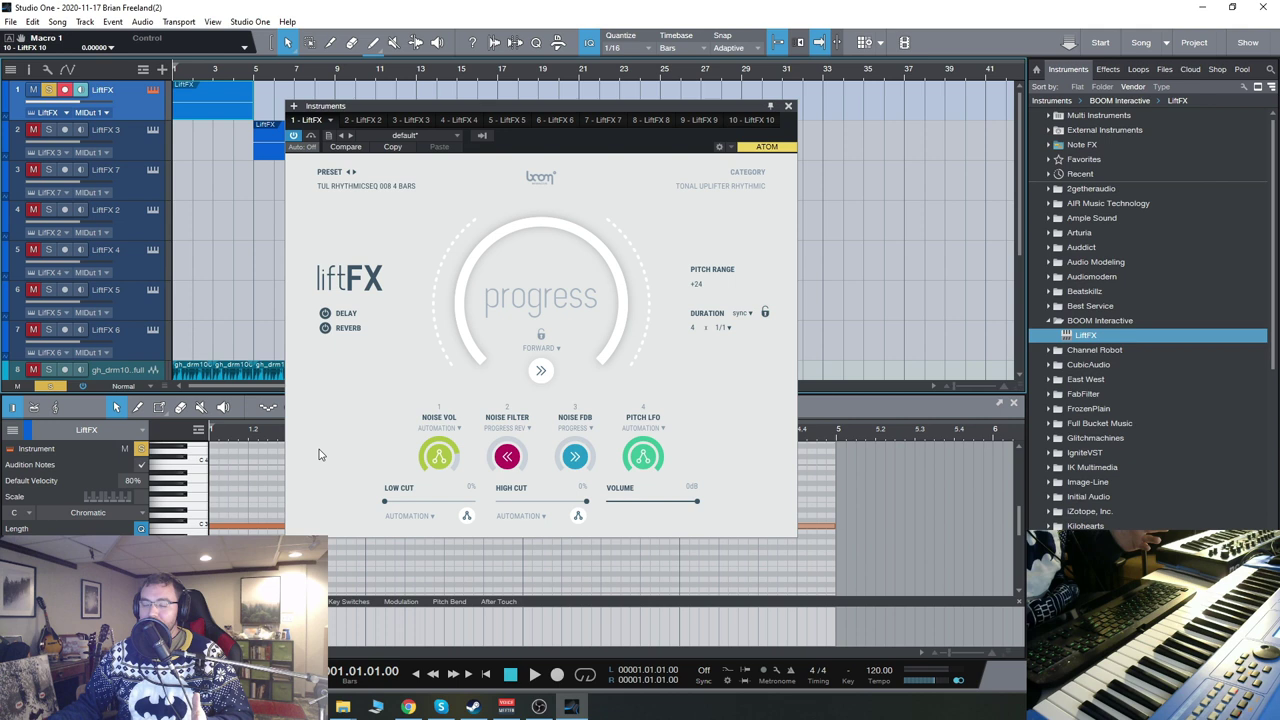
# Step: Load the default 'Welcome To LiftFX' preset on the first LiftFX instance
pyautogui.click(355, 186)
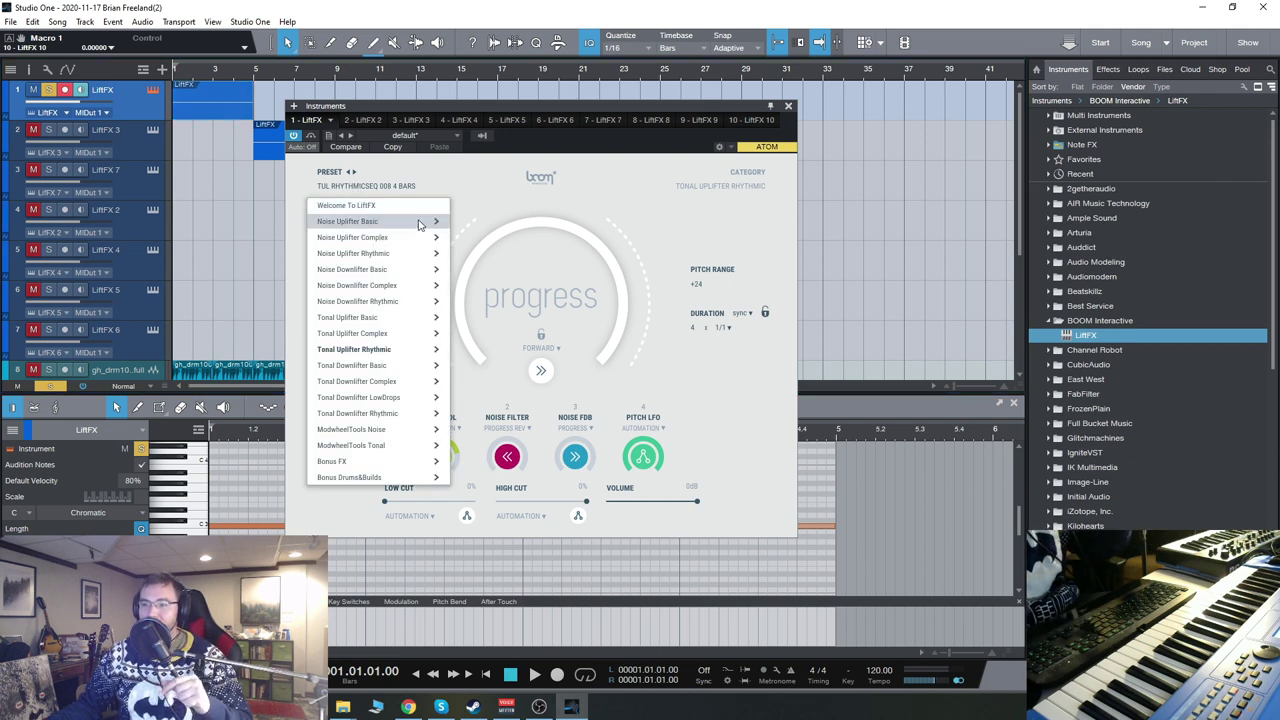
pyautogui.click(360, 207)
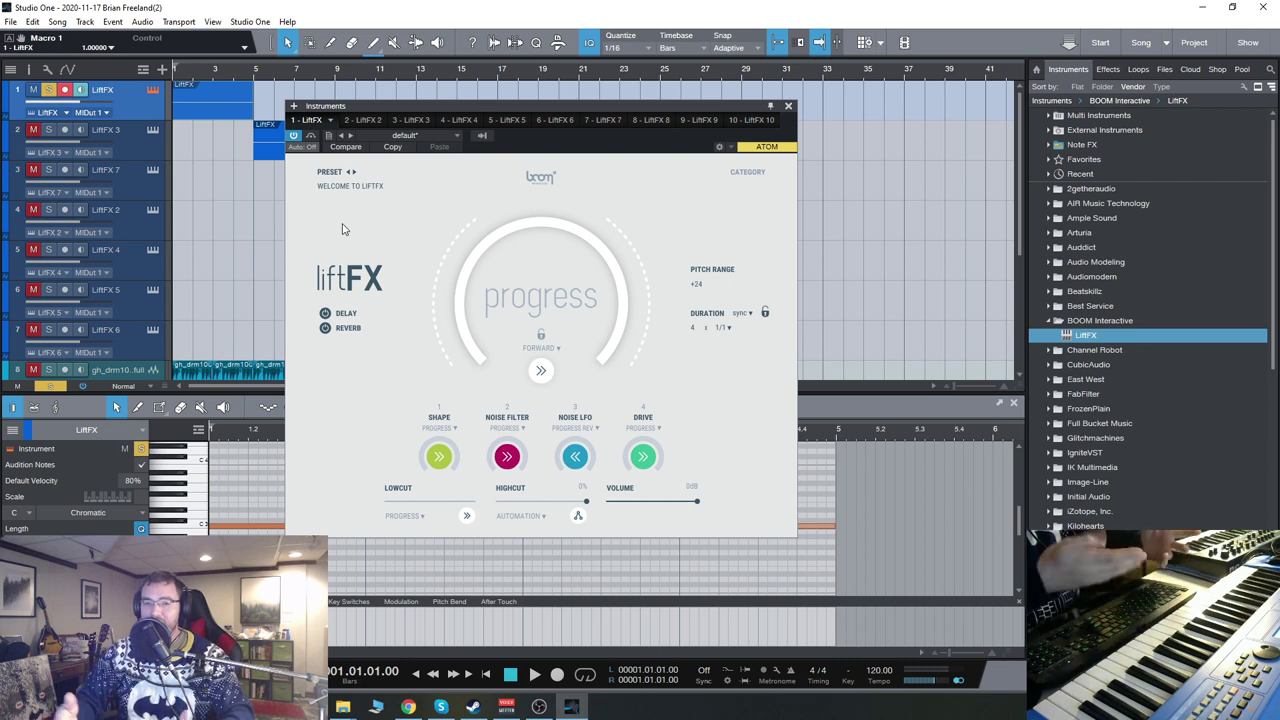
pyautogui.moveTo(535, 107); pyautogui.dragTo(513, 102)
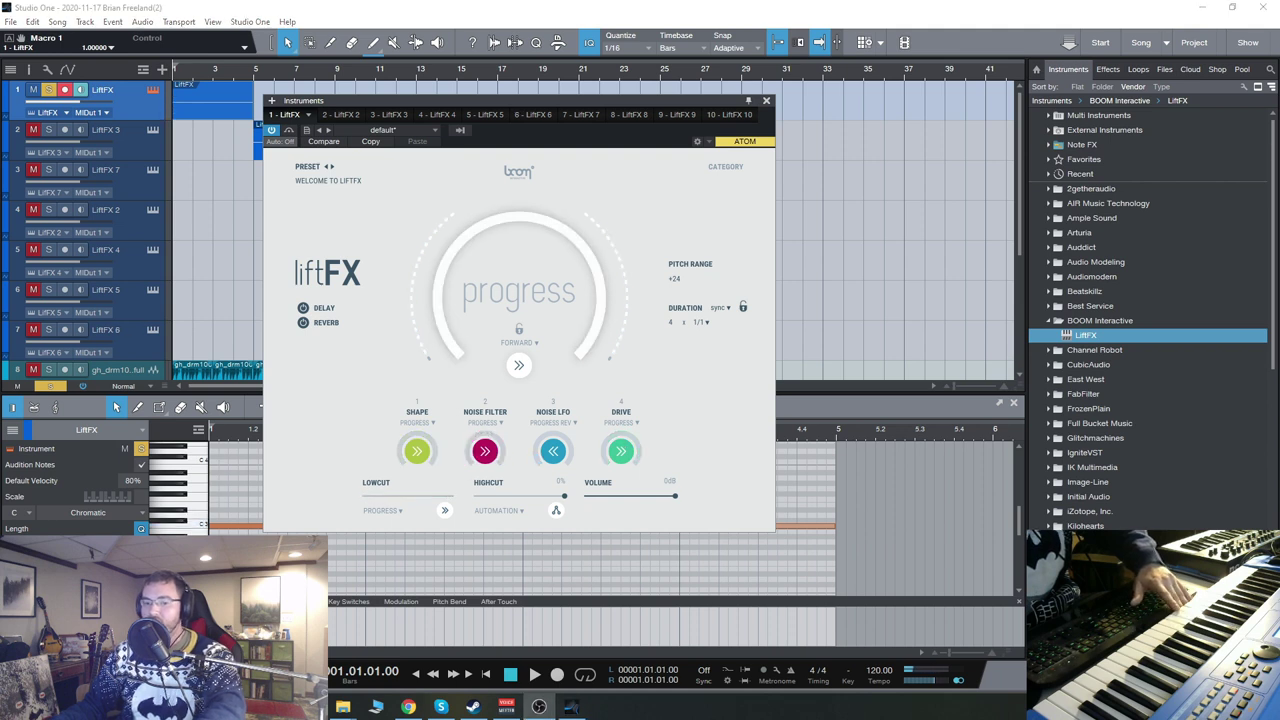
# Step: Change LiftFX's Pitch Range from +24 to +12
pyautogui.doubleClick(694, 284)
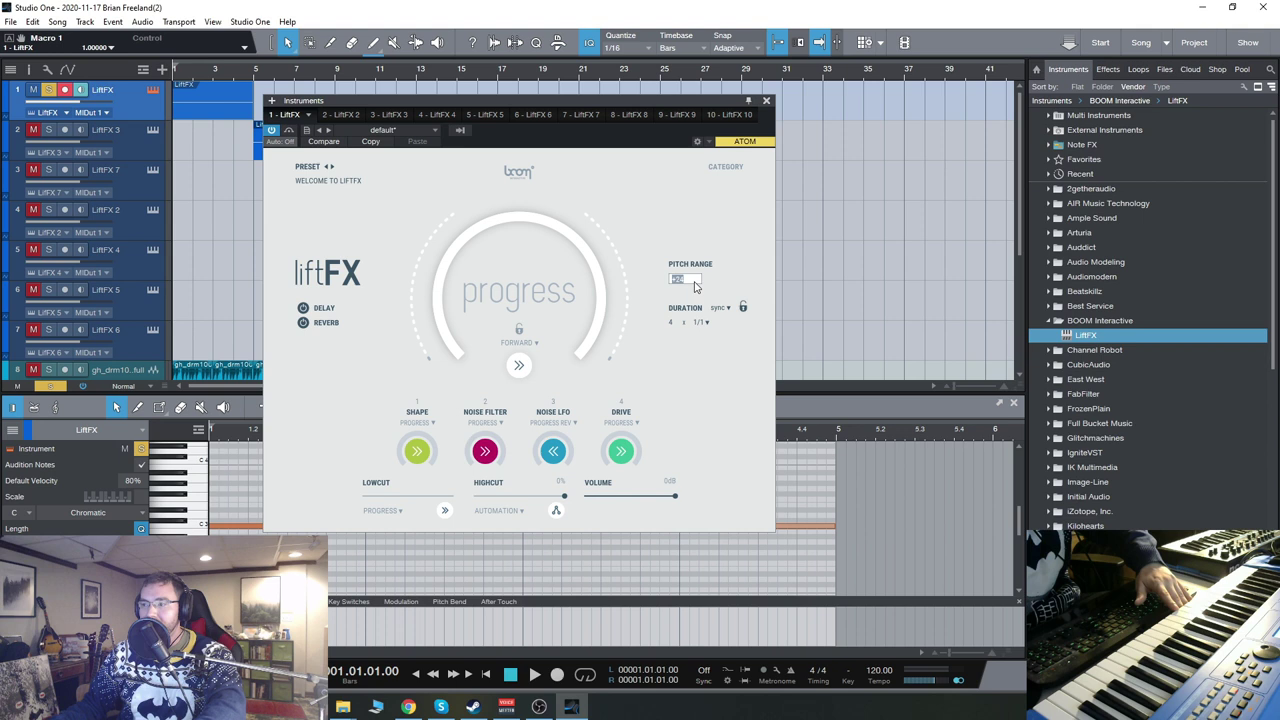
pyautogui.write('+')
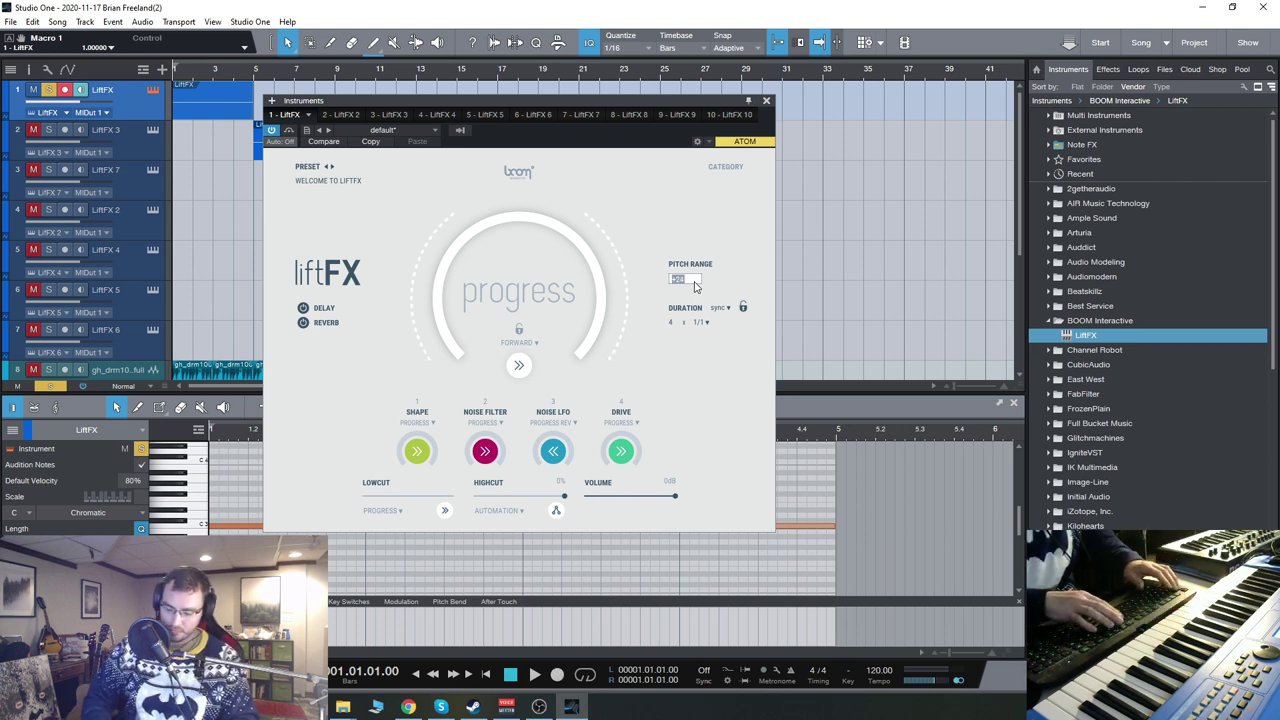
pyautogui.write('12')
pyautogui.press('Return')
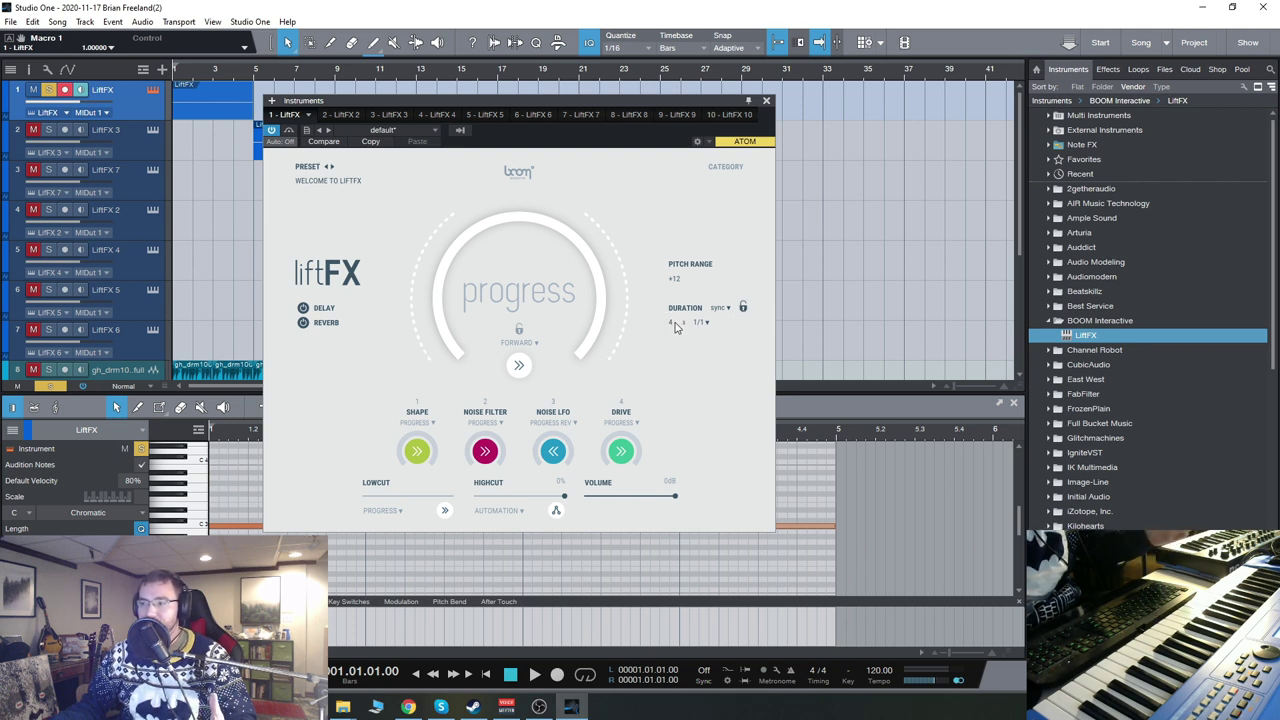
pyautogui.click(706, 323)
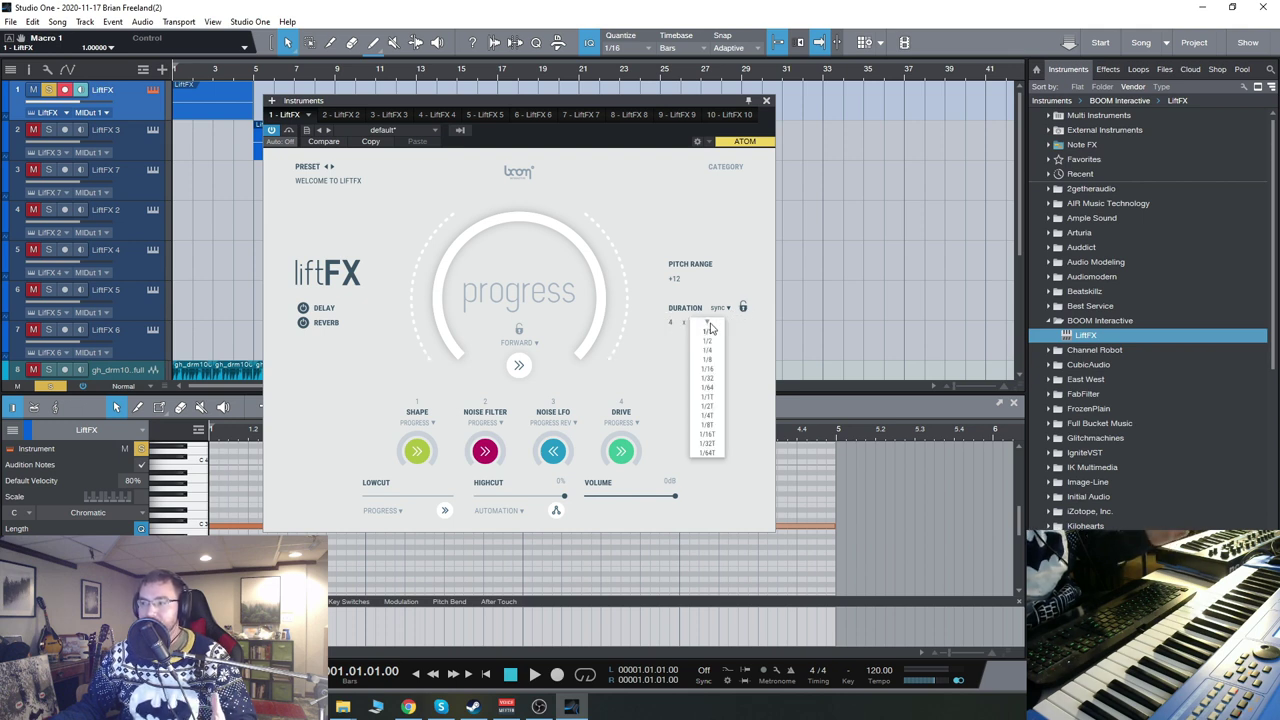
pyautogui.click(711, 380)
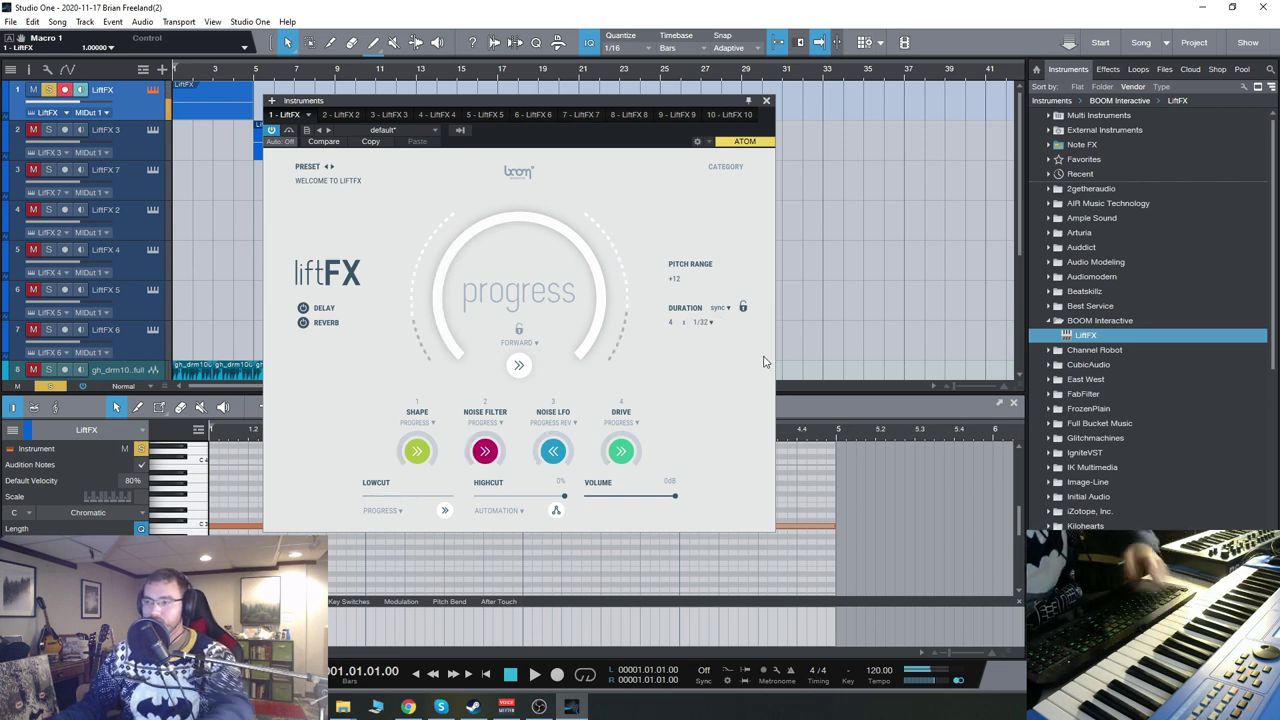
pyautogui.click(706, 323)
pyautogui.click(712, 333)
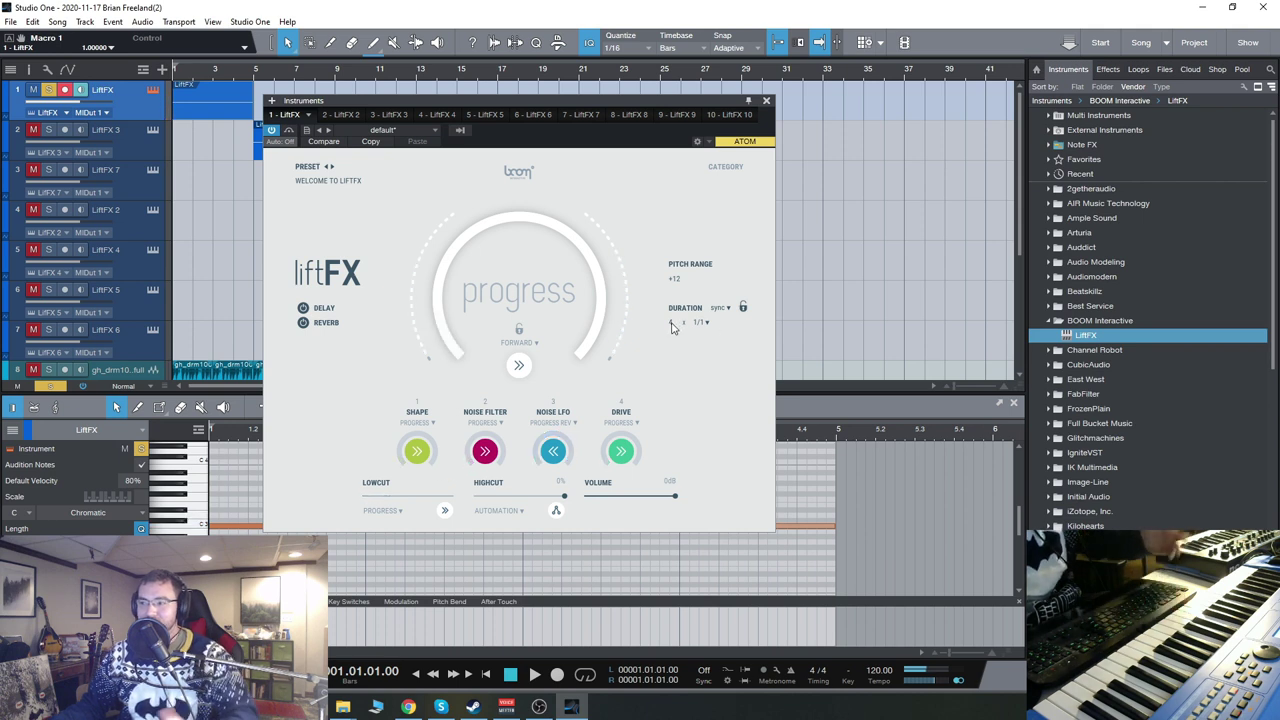
pyautogui.click(706, 324)
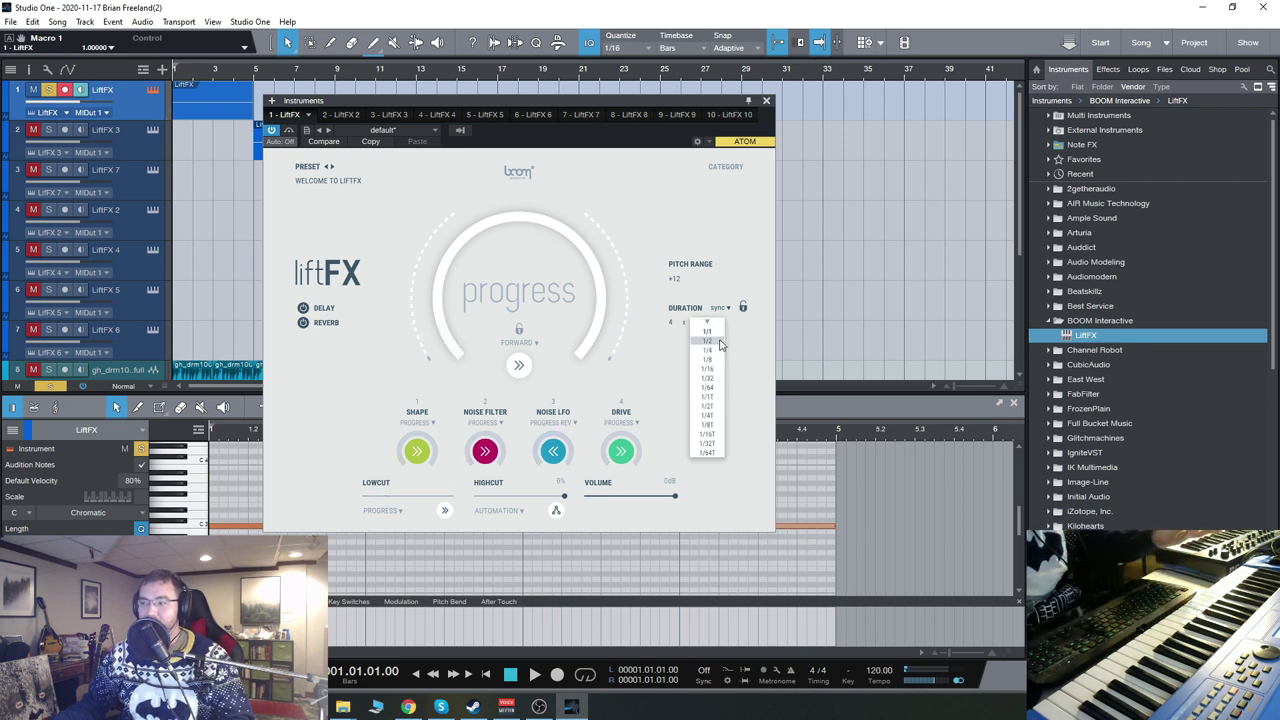
pyautogui.click(718, 341)
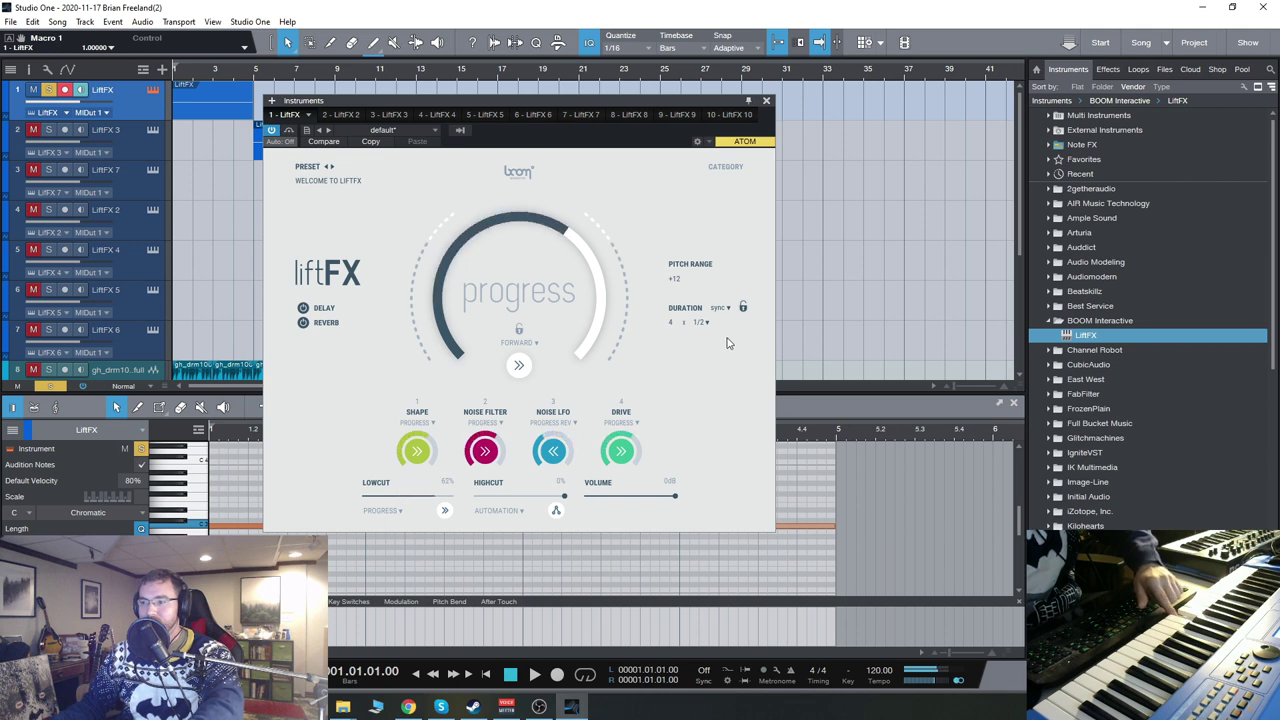
pyautogui.click(706, 324)
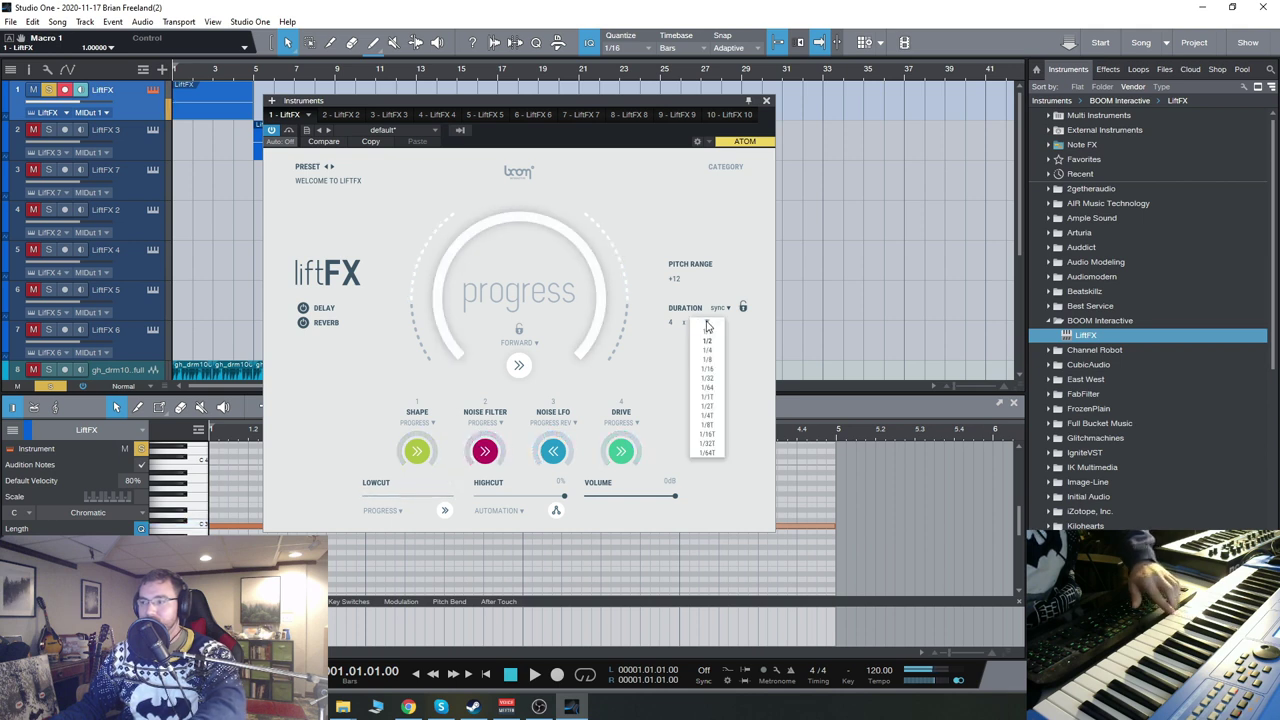
pyautogui.click(712, 453)
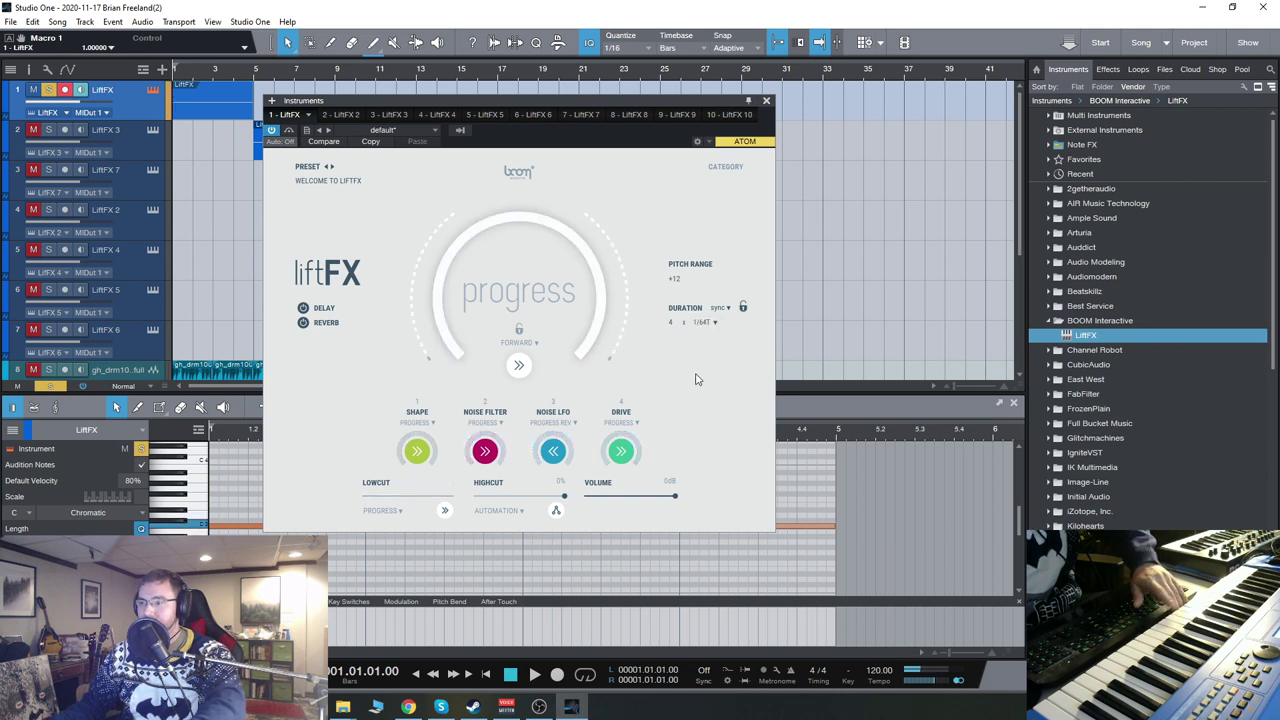
pyautogui.click(714, 324)
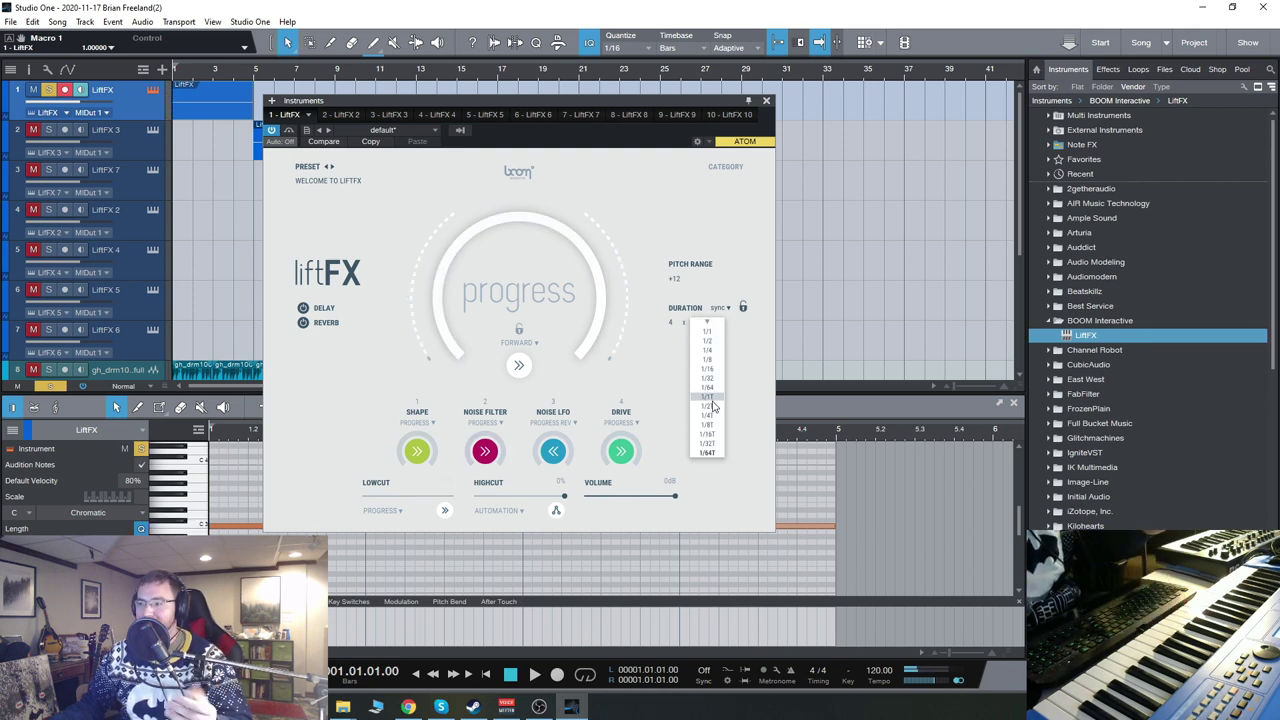
pyautogui.click(708, 331)
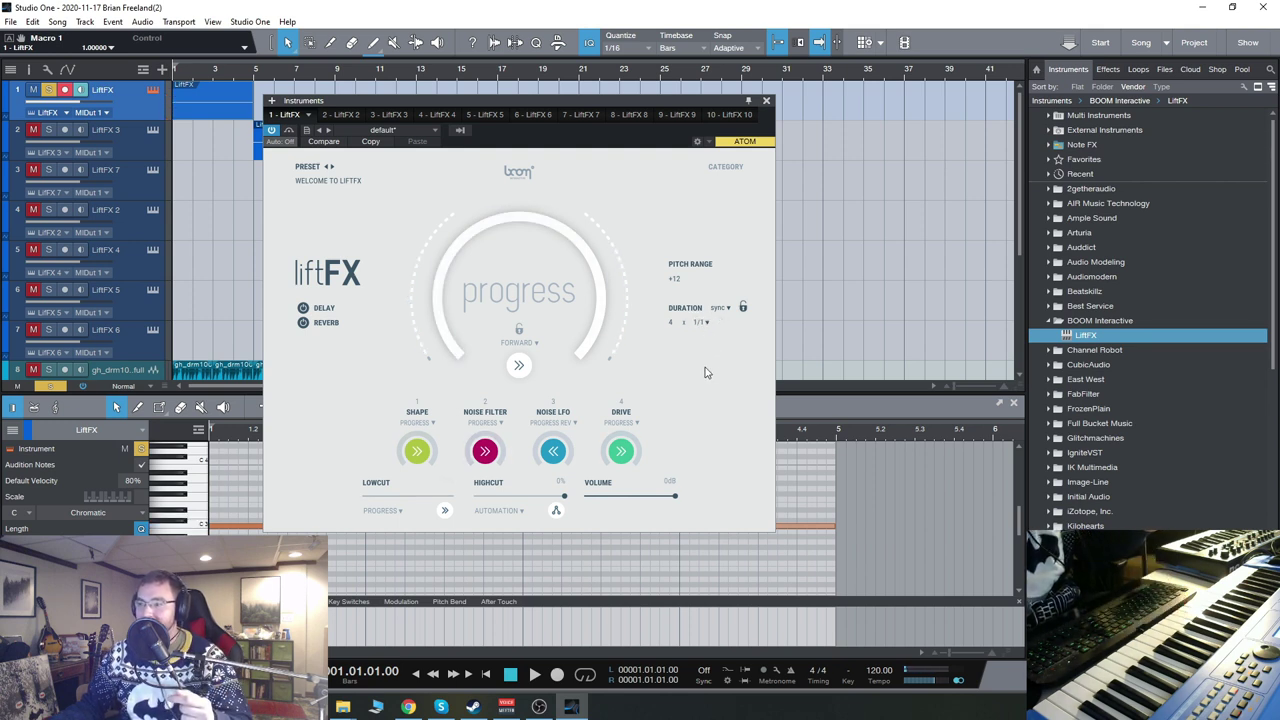
# Step: Try Modwheel and Automation as the progress mode, then settle on Backward
pyautogui.click(532, 346)
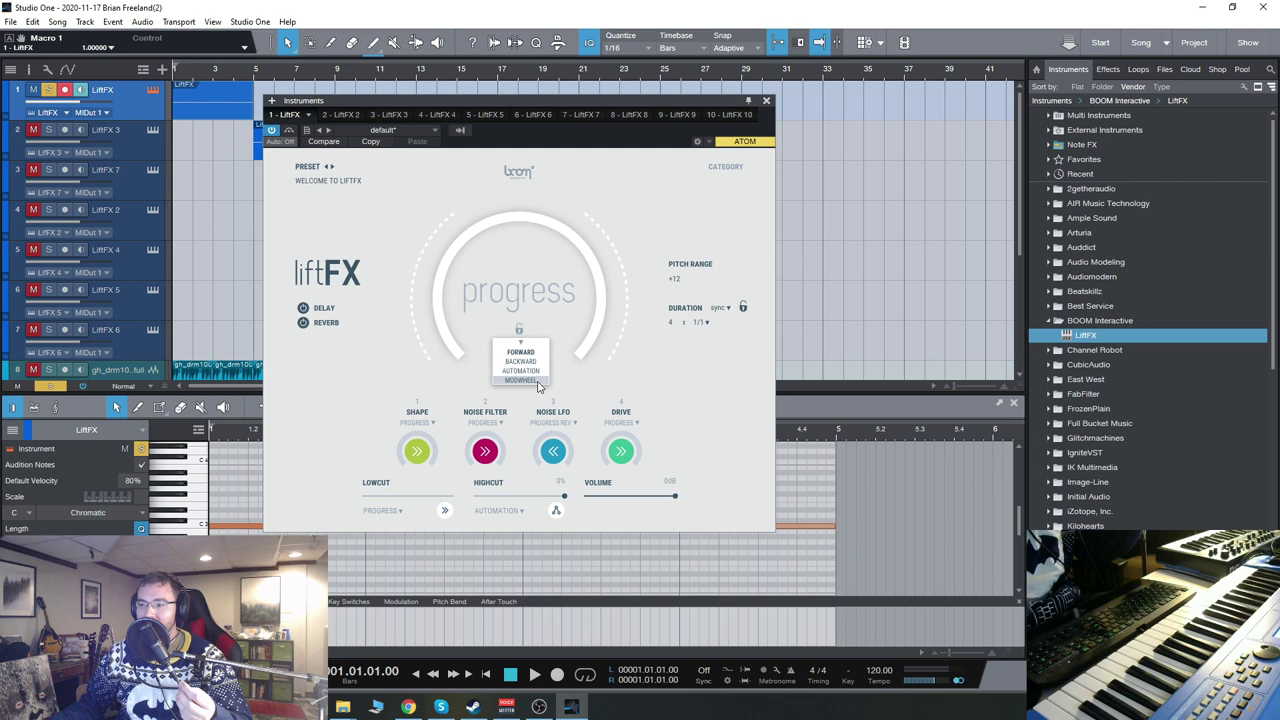
pyautogui.click(536, 381)
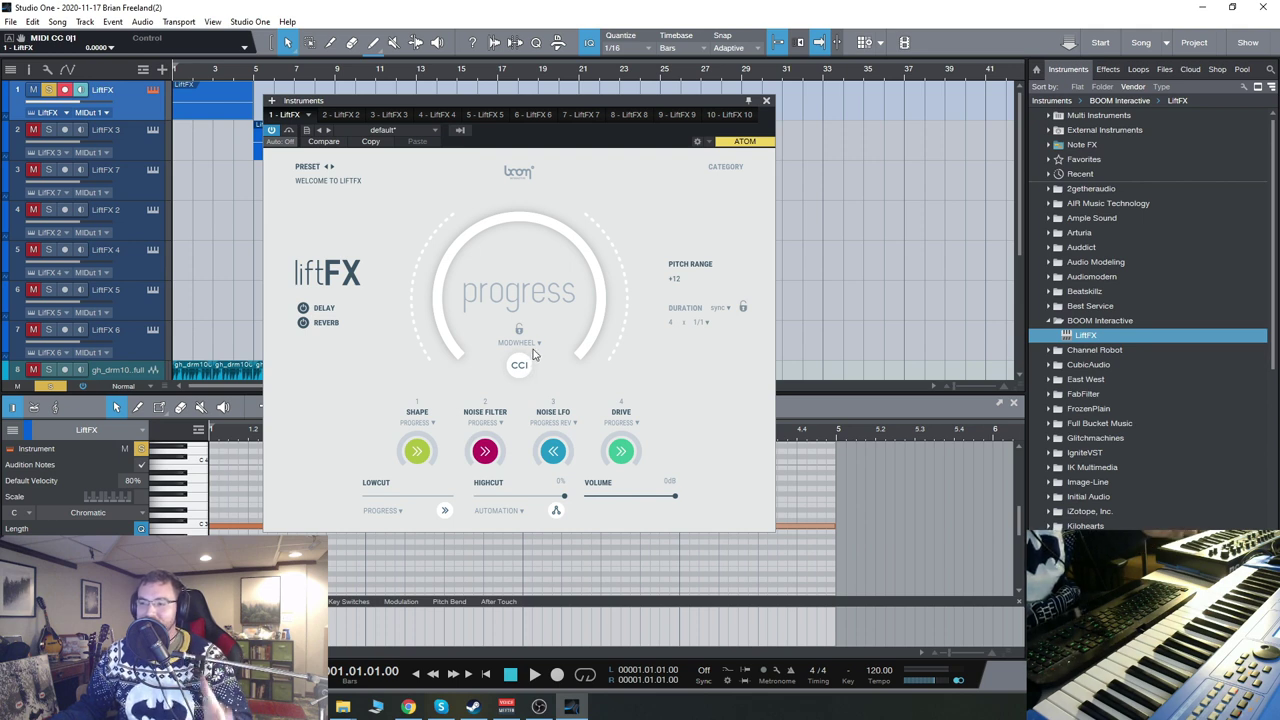
pyautogui.click(536, 344)
pyautogui.click(538, 368)
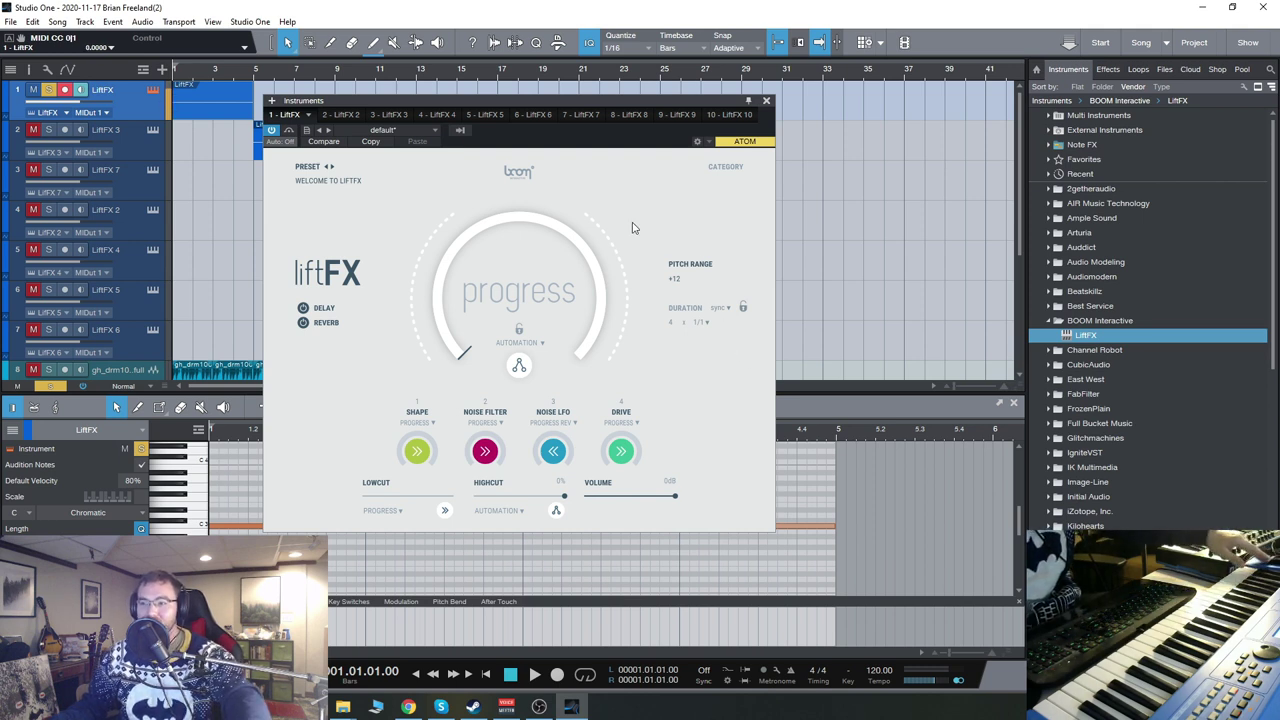
pyautogui.click(520, 342)
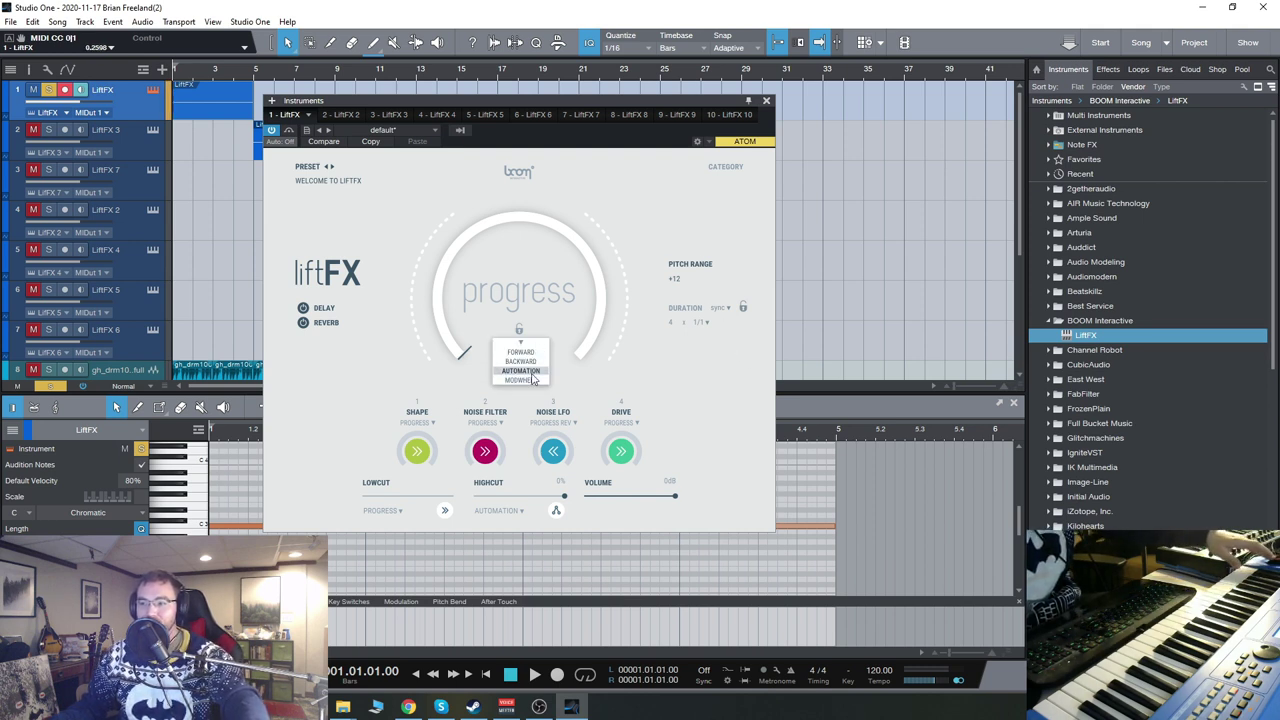
pyautogui.click(520, 361)
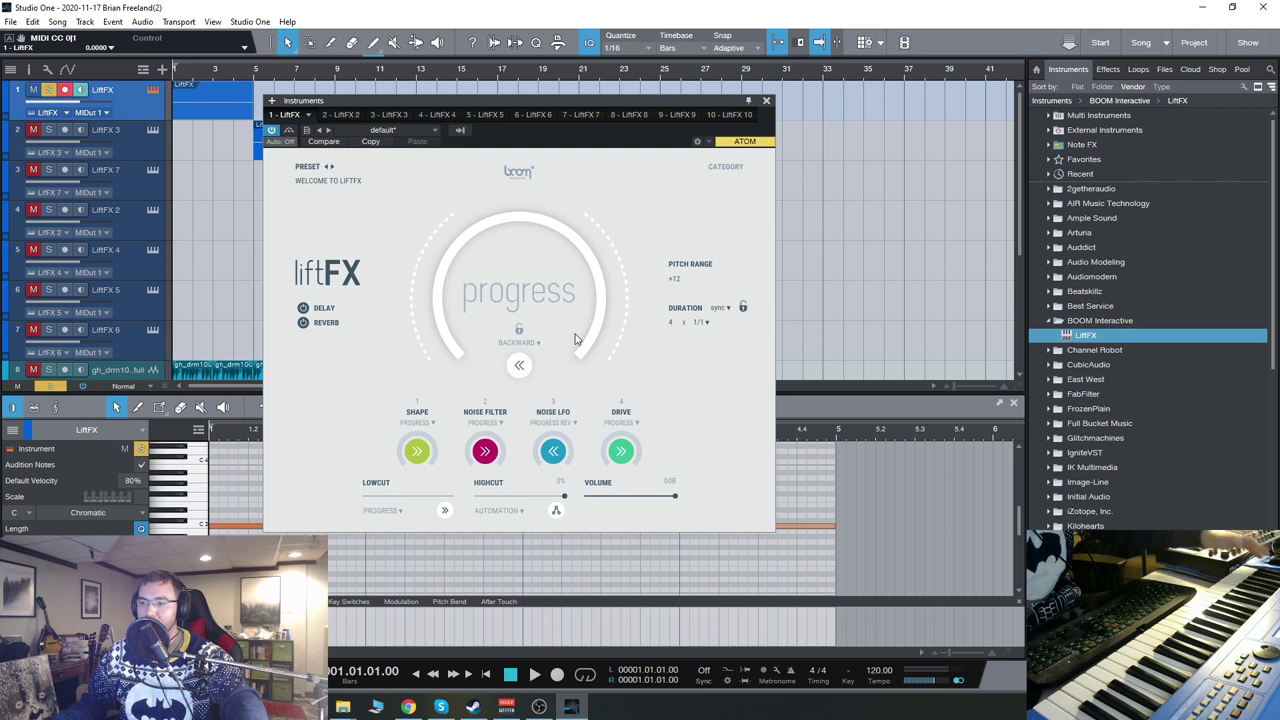
# Step: Set the Shape source to Progress Rev, then return the progress mode to Forward
pyautogui.click(429, 426)
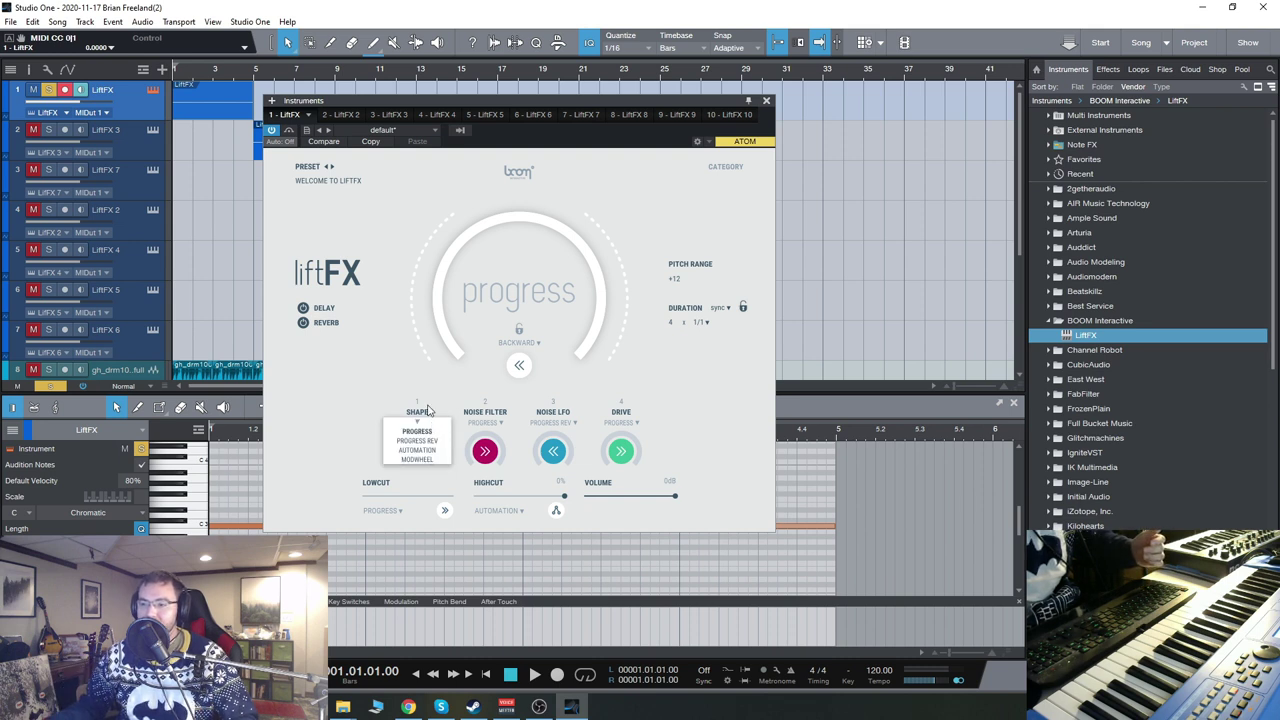
pyautogui.click(422, 417)
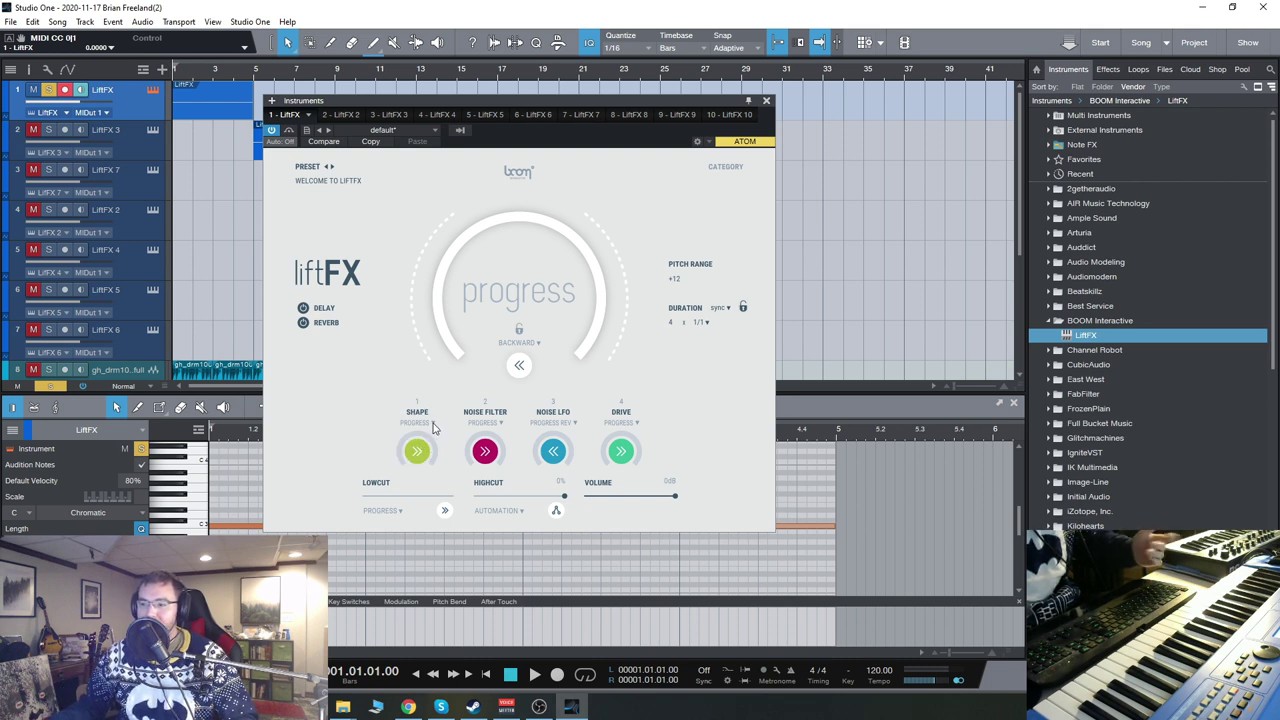
pyautogui.click(433, 428)
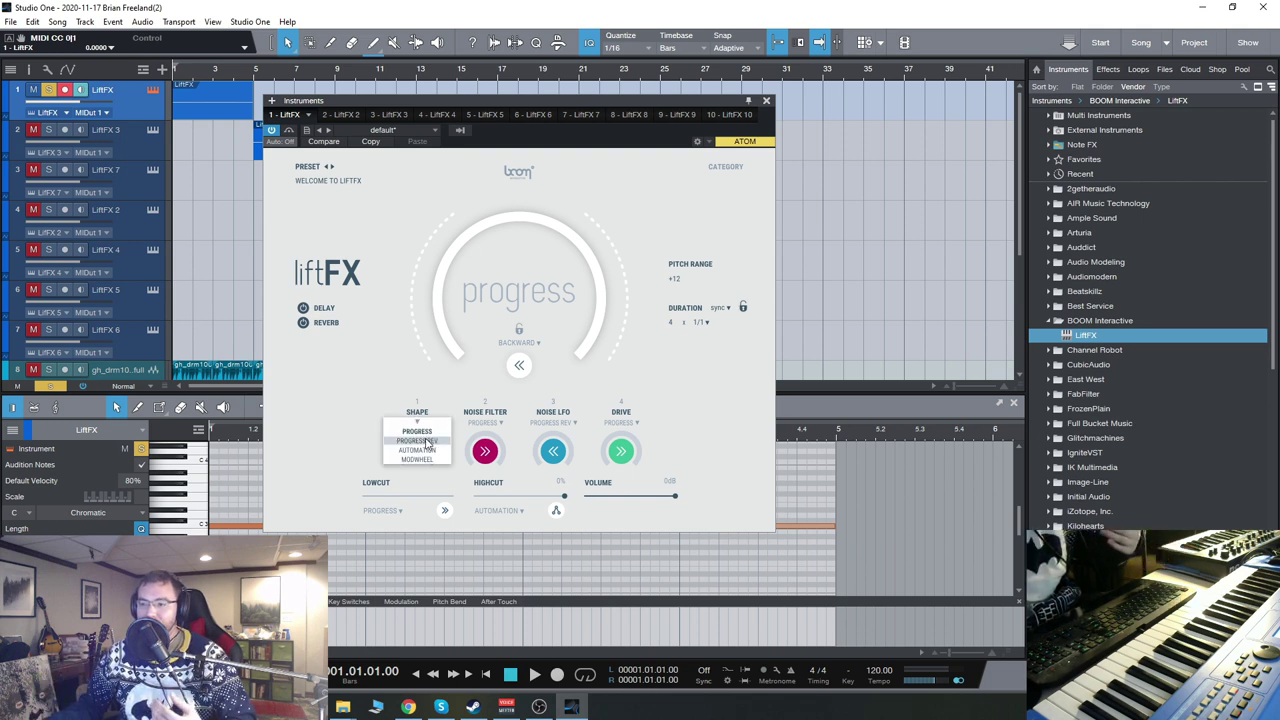
pyautogui.click(428, 441)
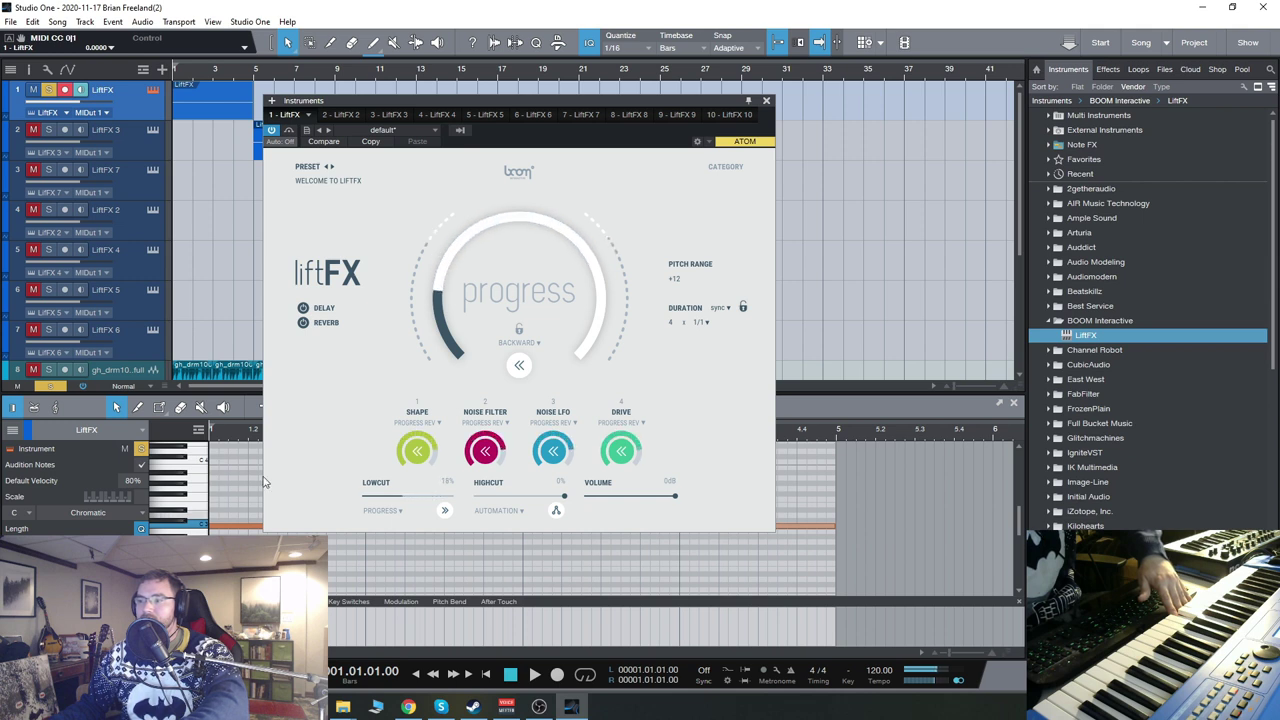
pyautogui.click(538, 347)
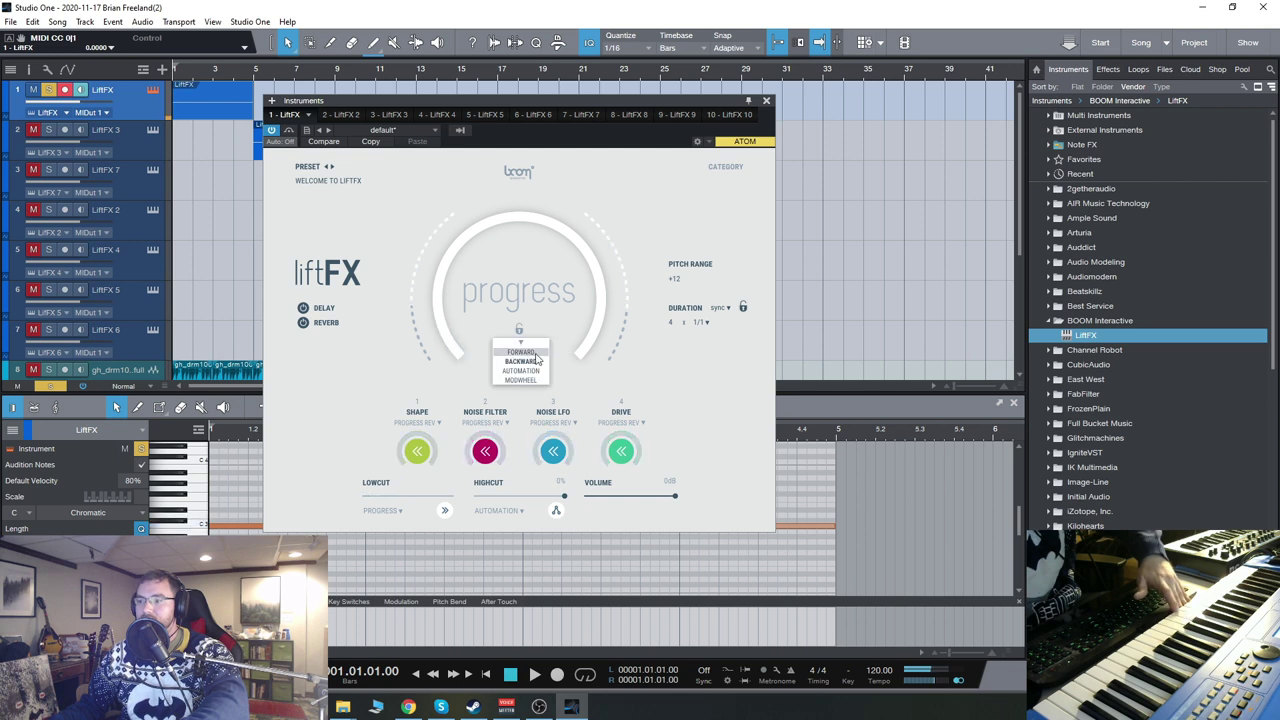
pyautogui.click(518, 362)
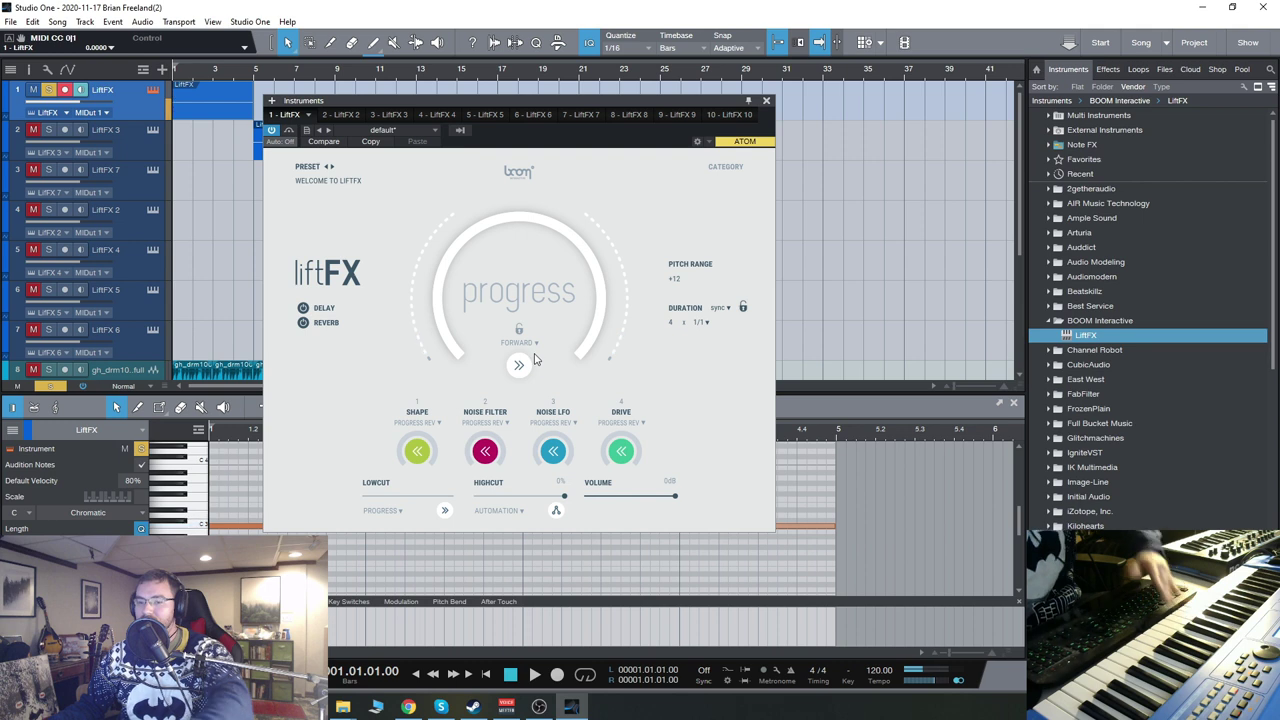
# Step: Load the NUL Basic BPFilter 1 preset and make its progress run backward
pyautogui.click(323, 180)
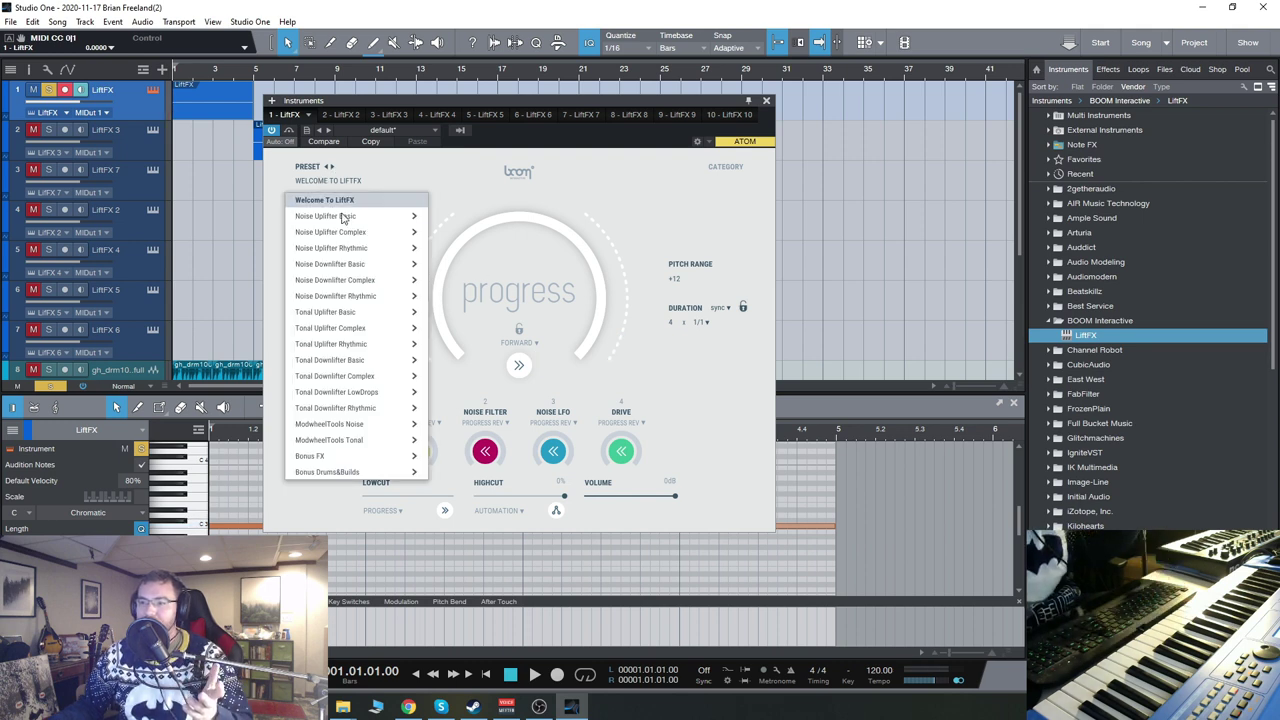
pyautogui.moveTo(345, 216)
pyautogui.click(496, 217)
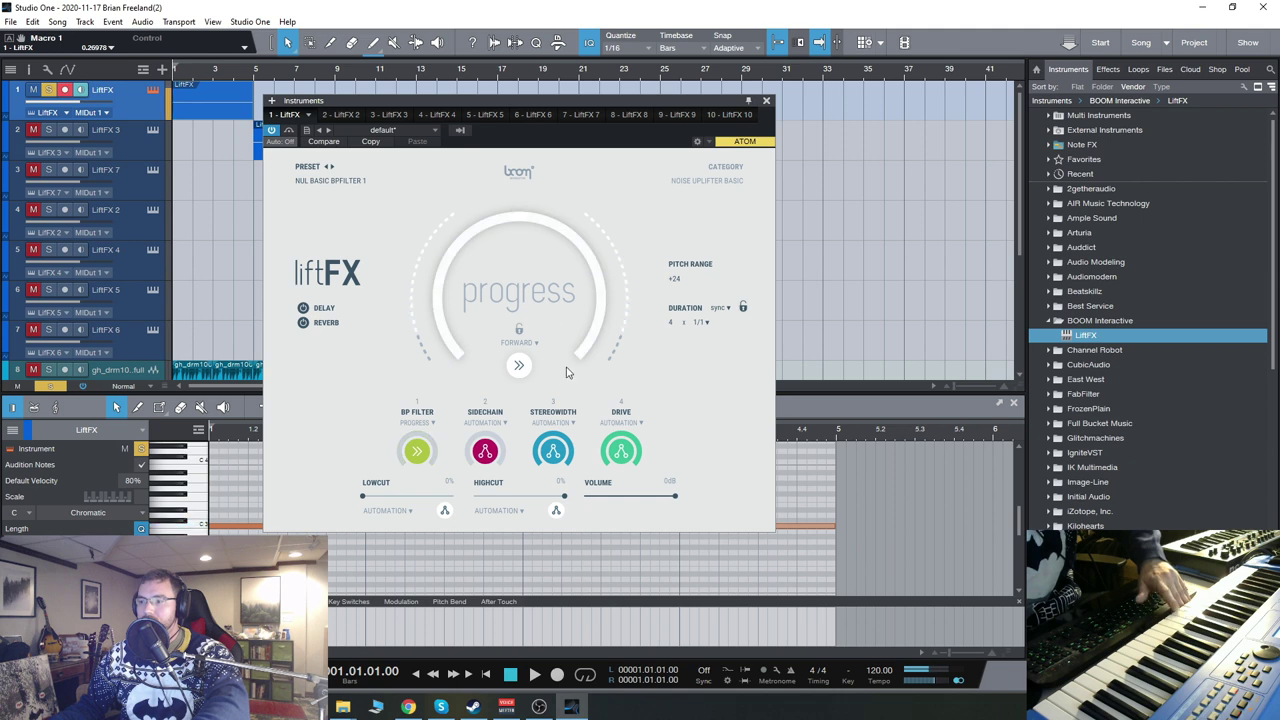
pyautogui.click(519, 342)
pyautogui.click(521, 361)
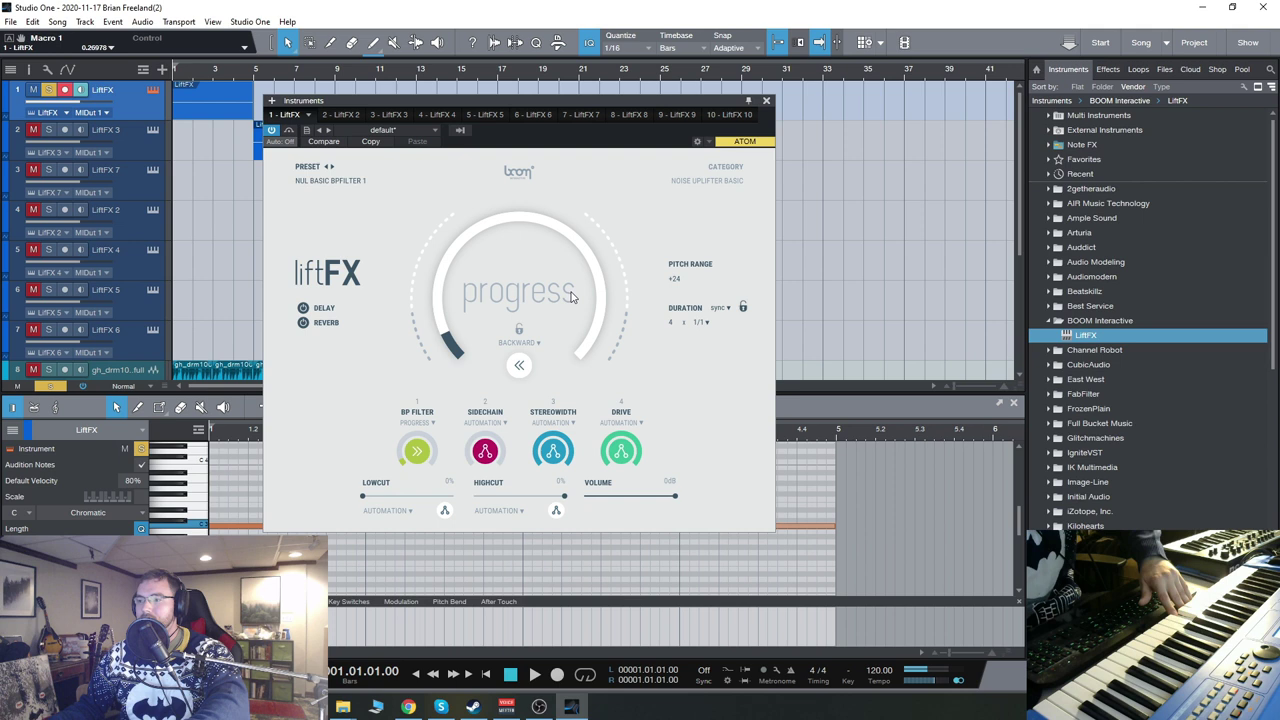
# Step: Set Duration to 1/4 notes and drive Sidechain from the mod wheel
pyautogui.click(703, 322)
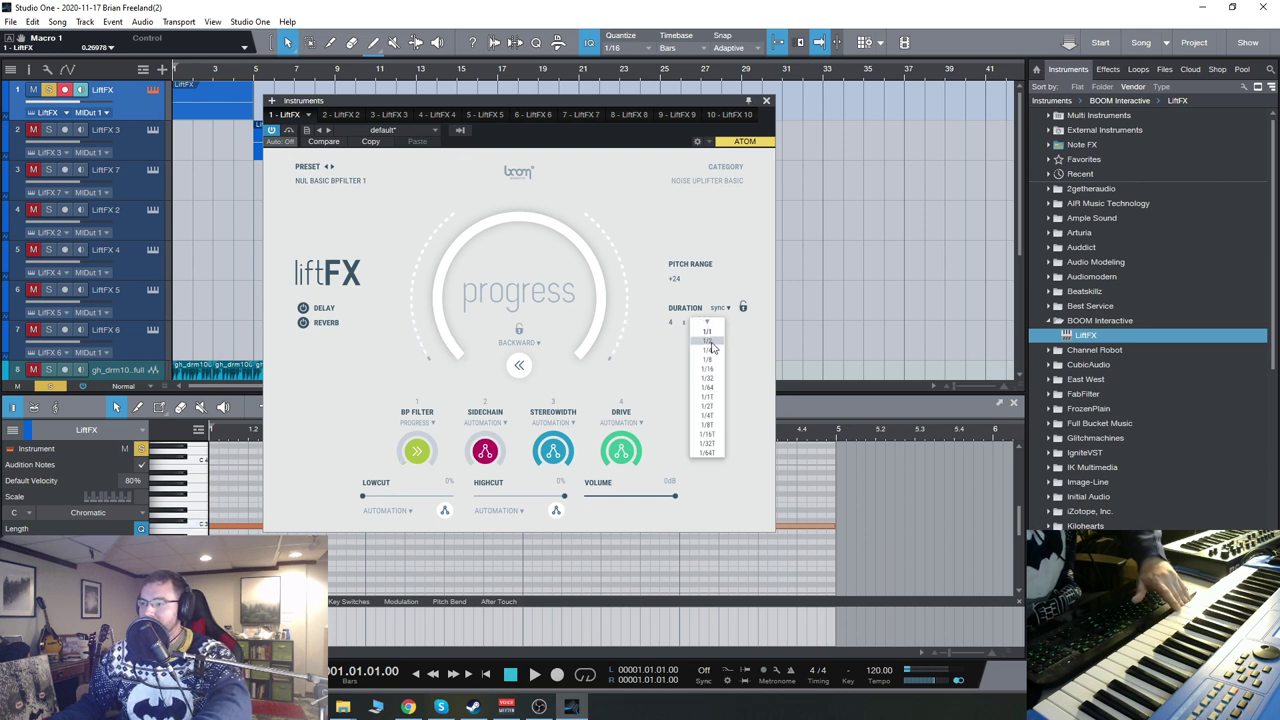
pyautogui.click(718, 354)
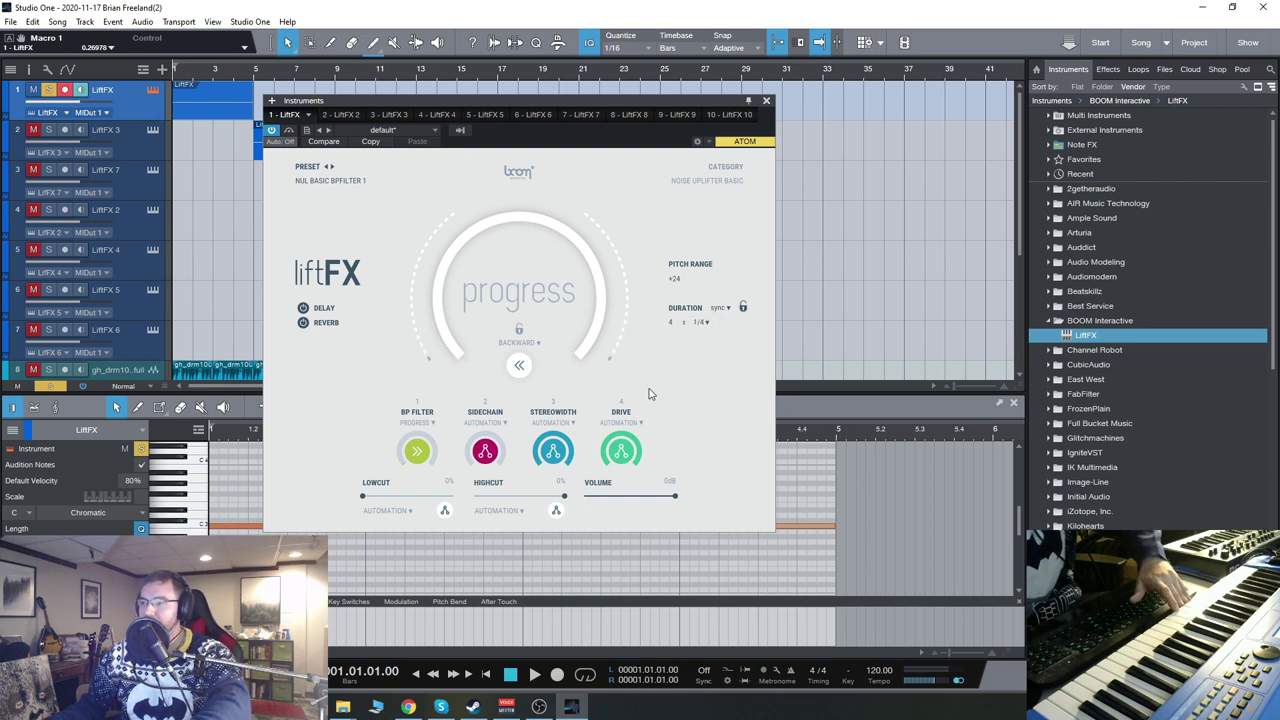
pyautogui.click(493, 424)
pyautogui.click(501, 431)
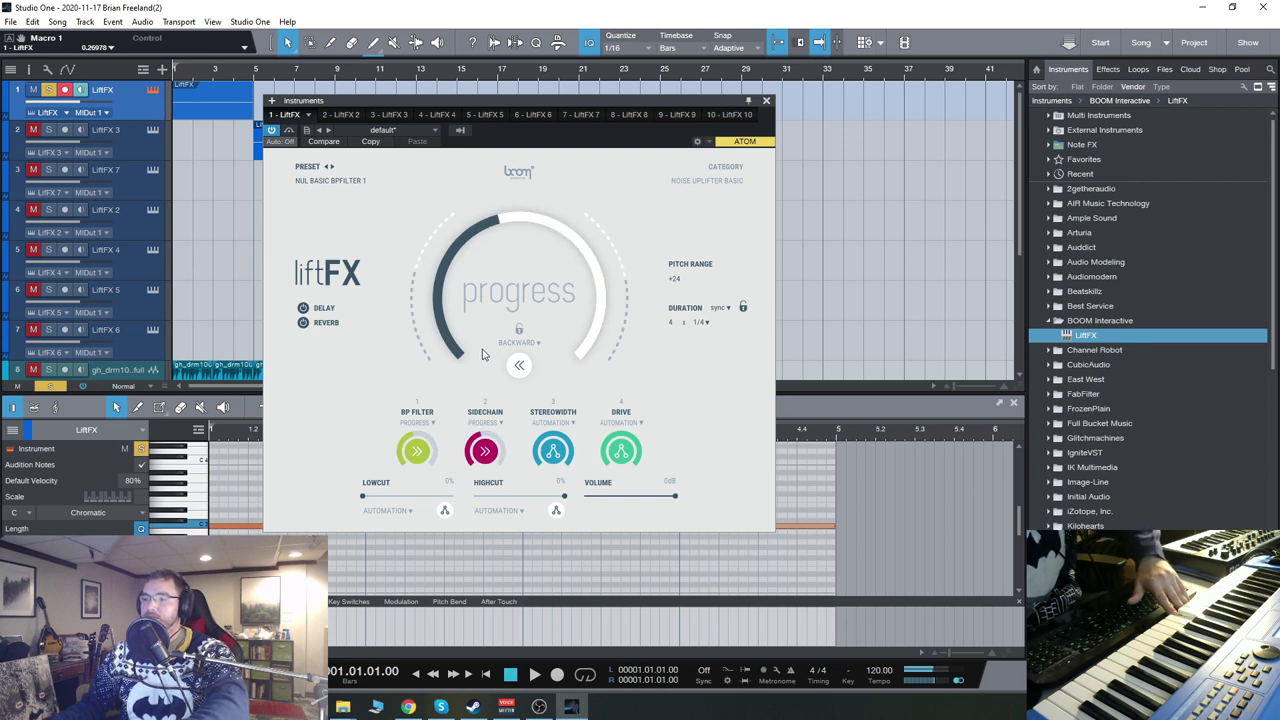
pyautogui.click(498, 422)
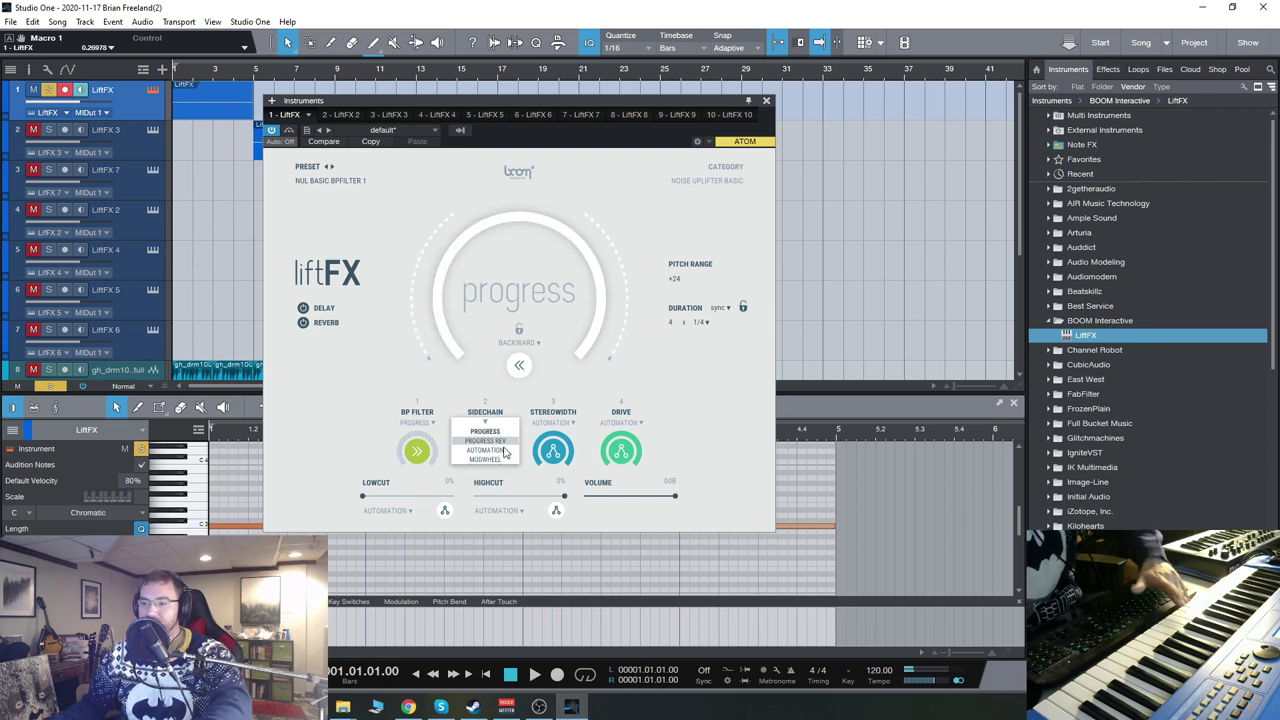
pyautogui.click(505, 460)
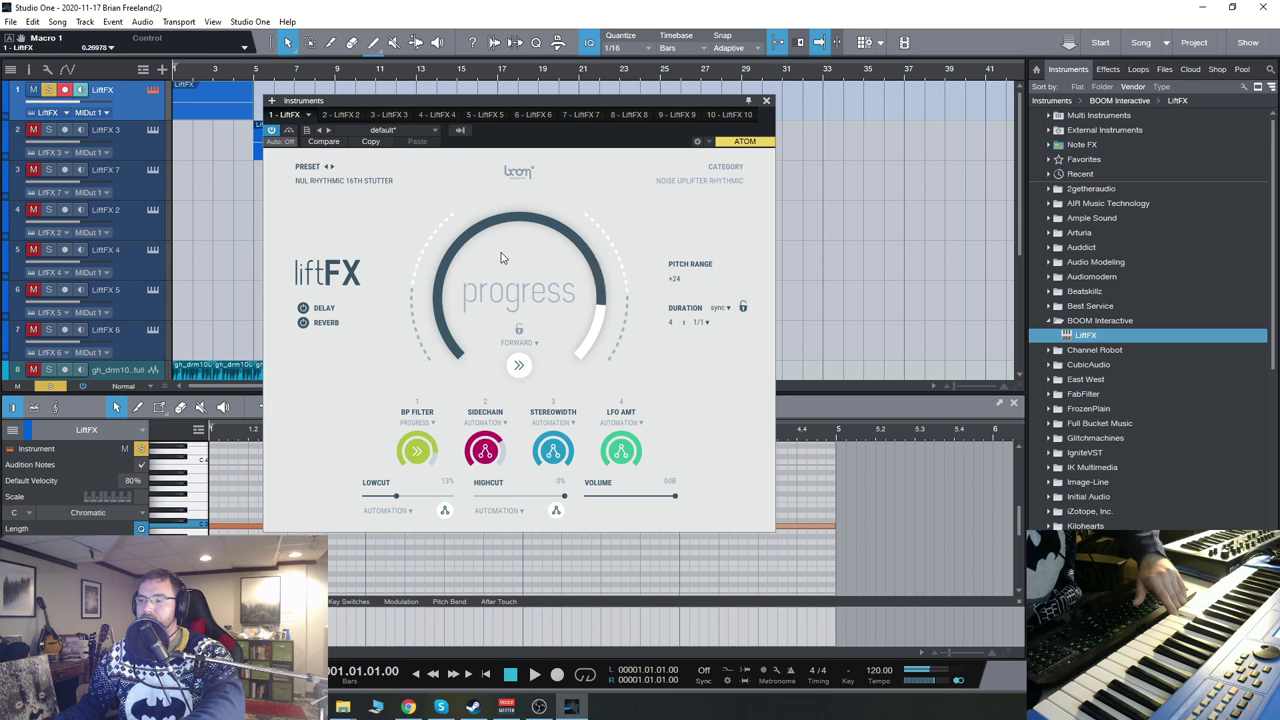
# Step: Audition the NDL Basic HPFilter 1, NDL Medium BPFilterLFO and NDL Rhythmic RandomLFO presets
pyautogui.click(370, 182)
pyautogui.moveTo(412, 264)
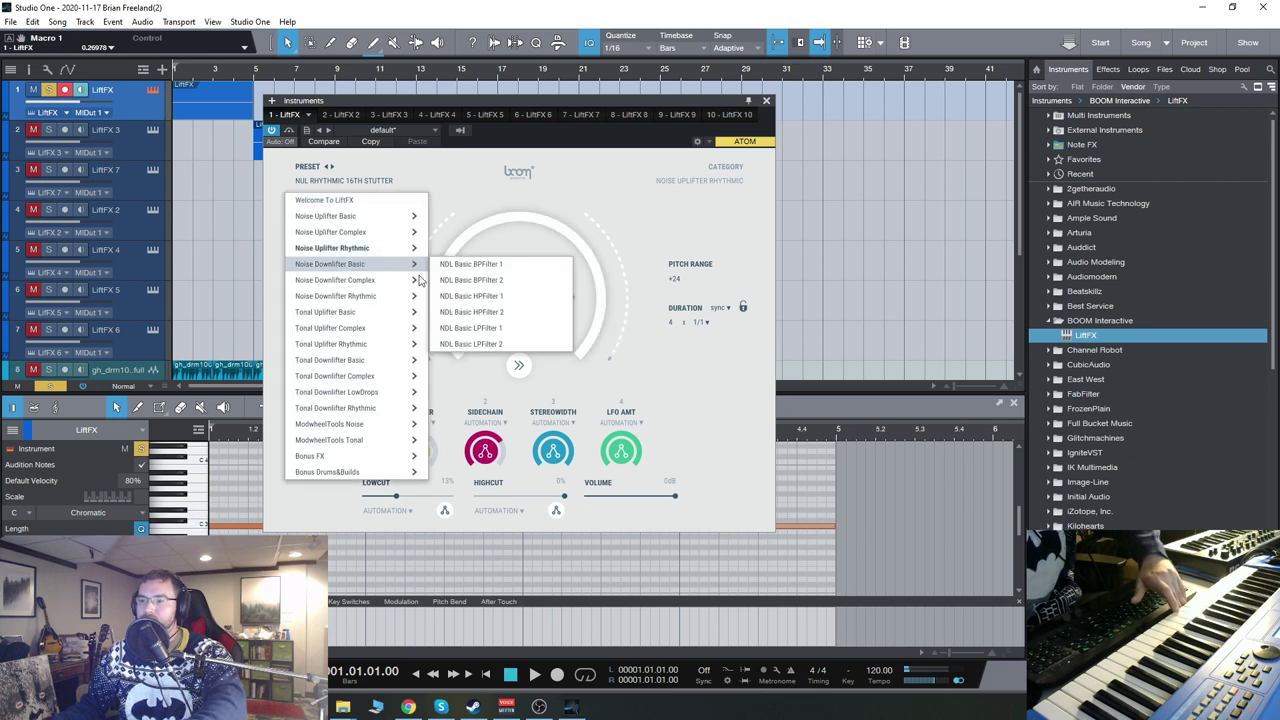
pyautogui.click(511, 295)
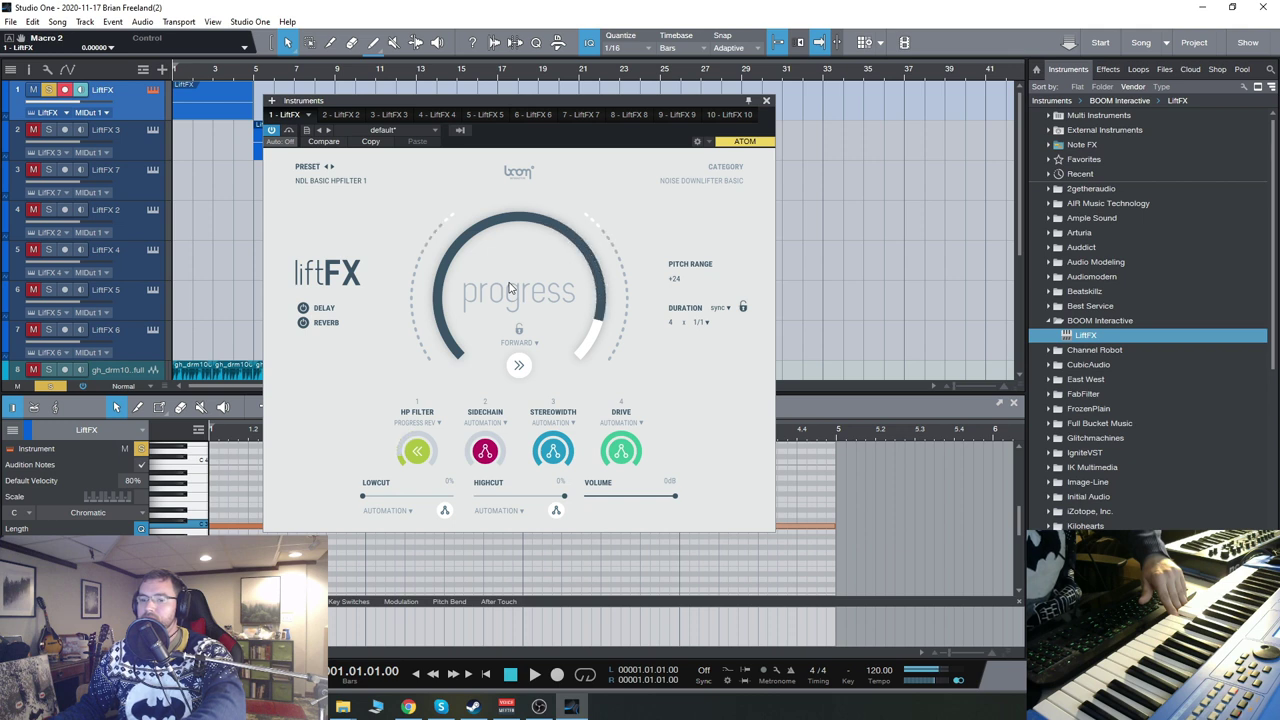
pyautogui.click(355, 181)
pyautogui.moveTo(370, 284)
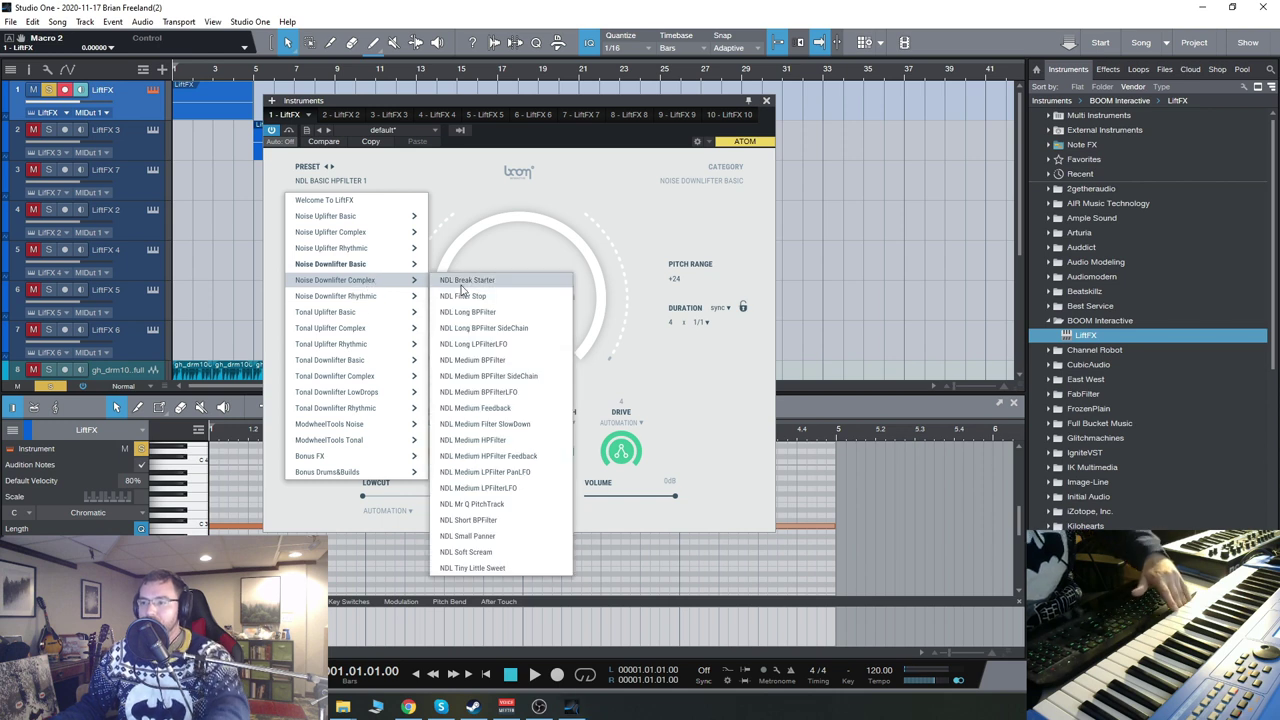
pyautogui.click(490, 391)
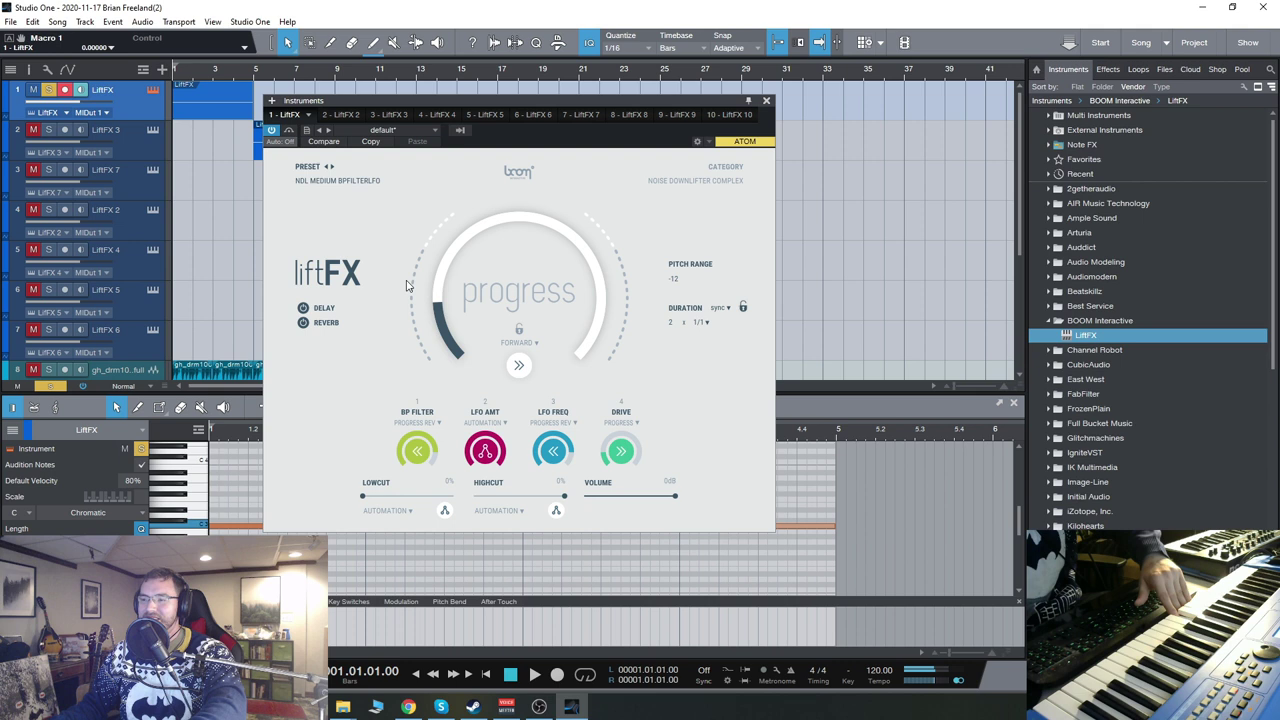
pyautogui.click(360, 181)
pyautogui.moveTo(360, 296)
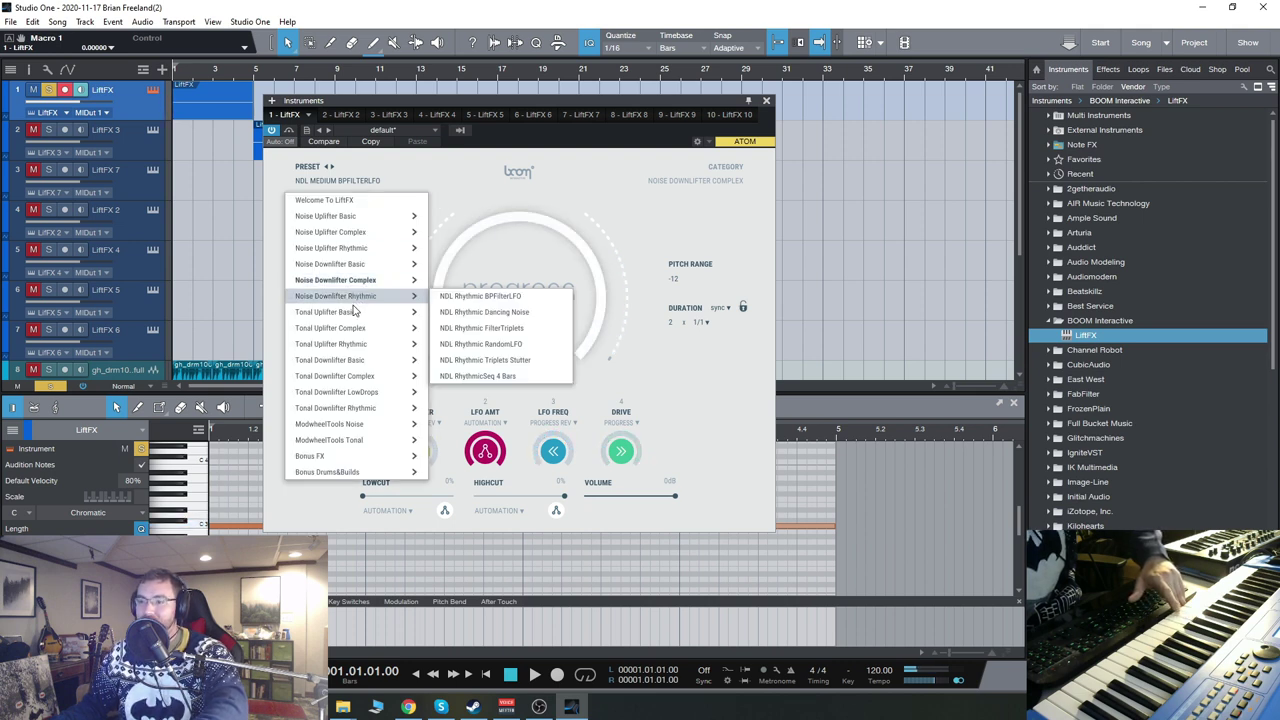
pyautogui.click(476, 346)
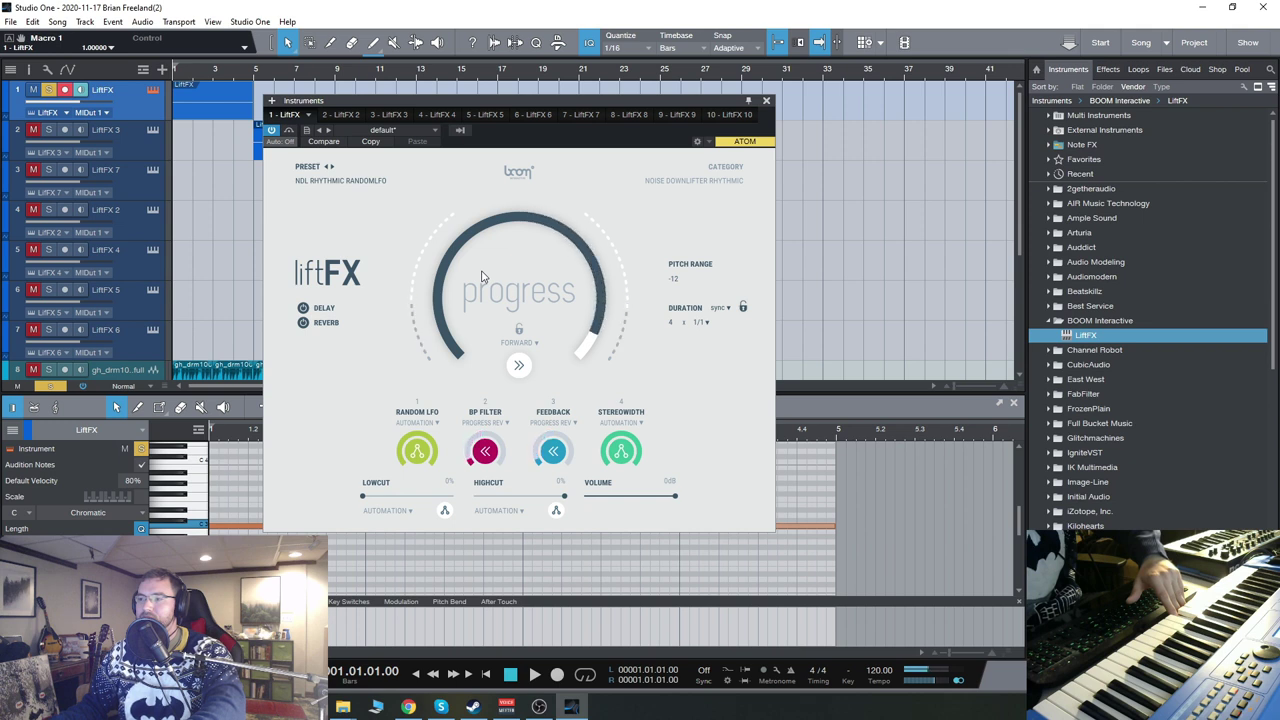
# Step: Load the TUL Basic preset and set its duration note value to 1/2
pyautogui.click(374, 186)
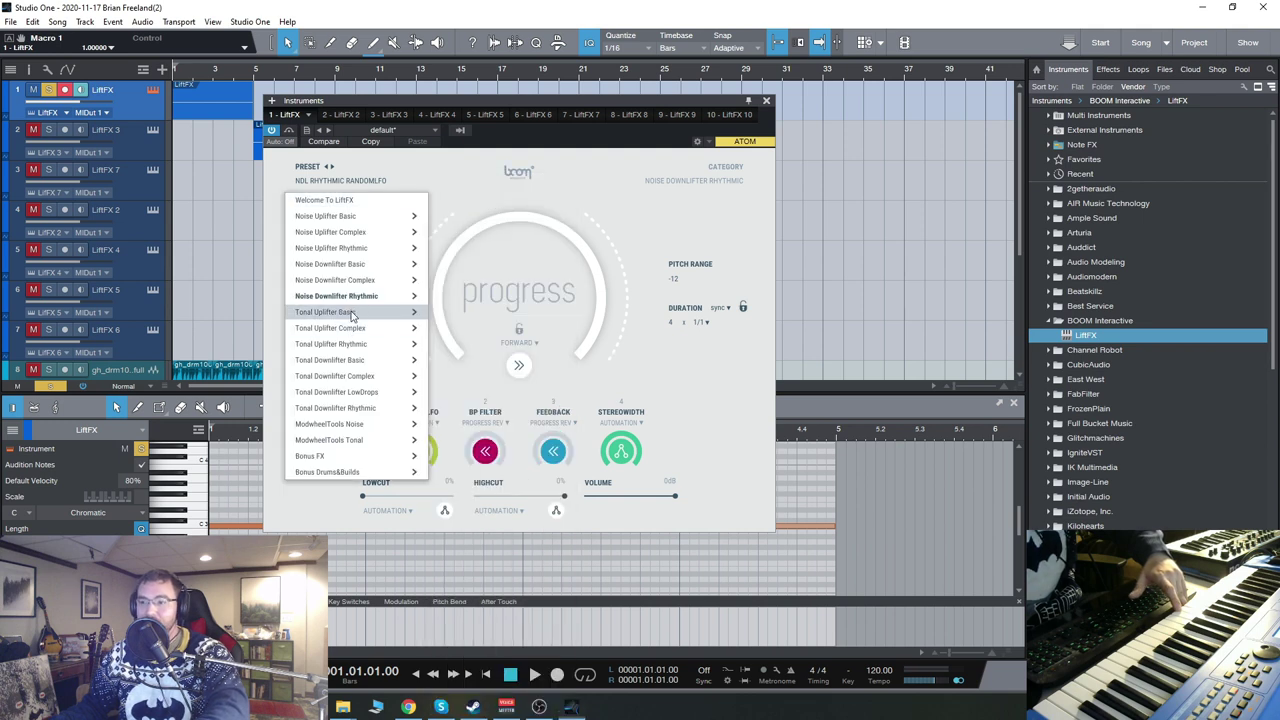
pyautogui.moveTo(410, 306)
pyautogui.click(470, 312)
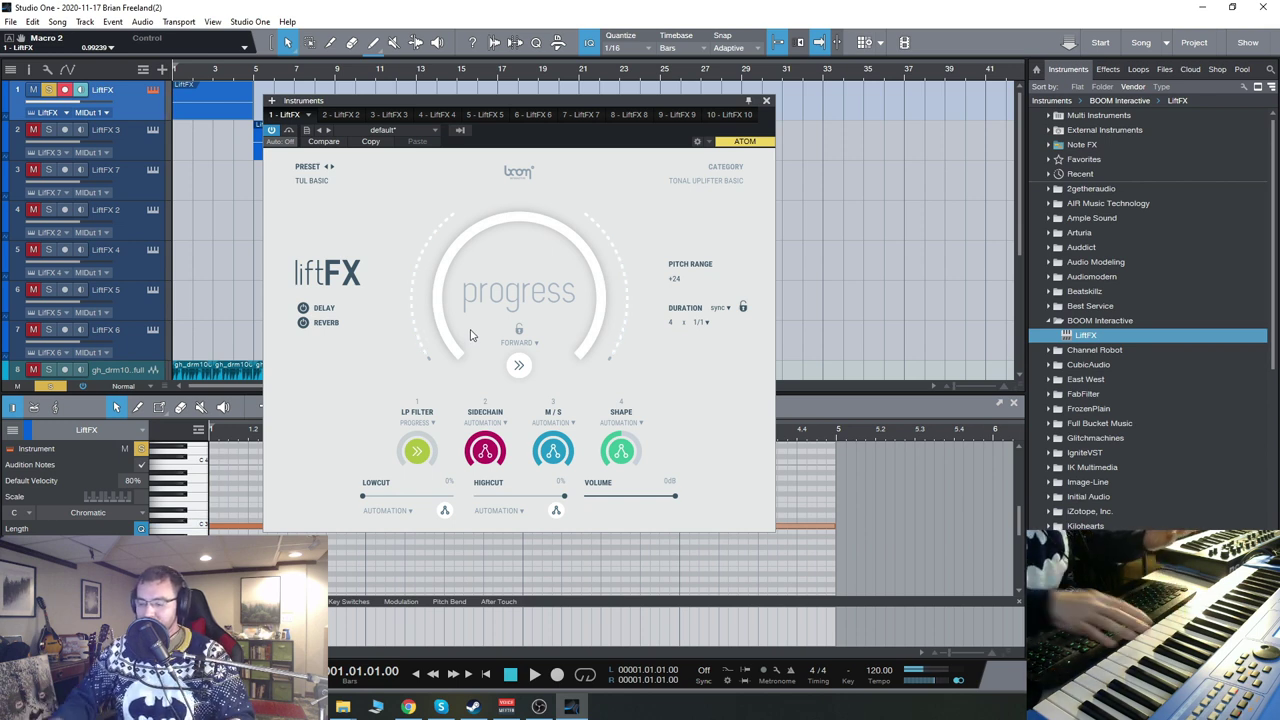
pyautogui.click(706, 323)
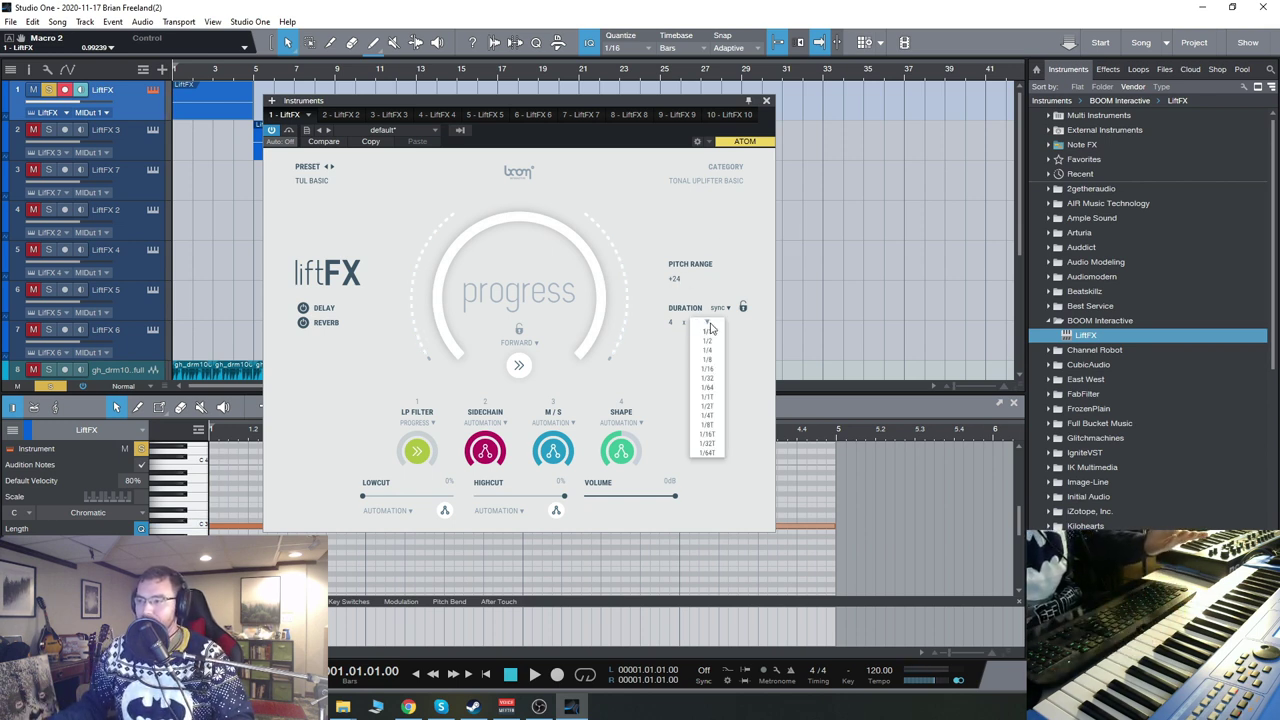
pyautogui.click(710, 328)
pyautogui.click(708, 324)
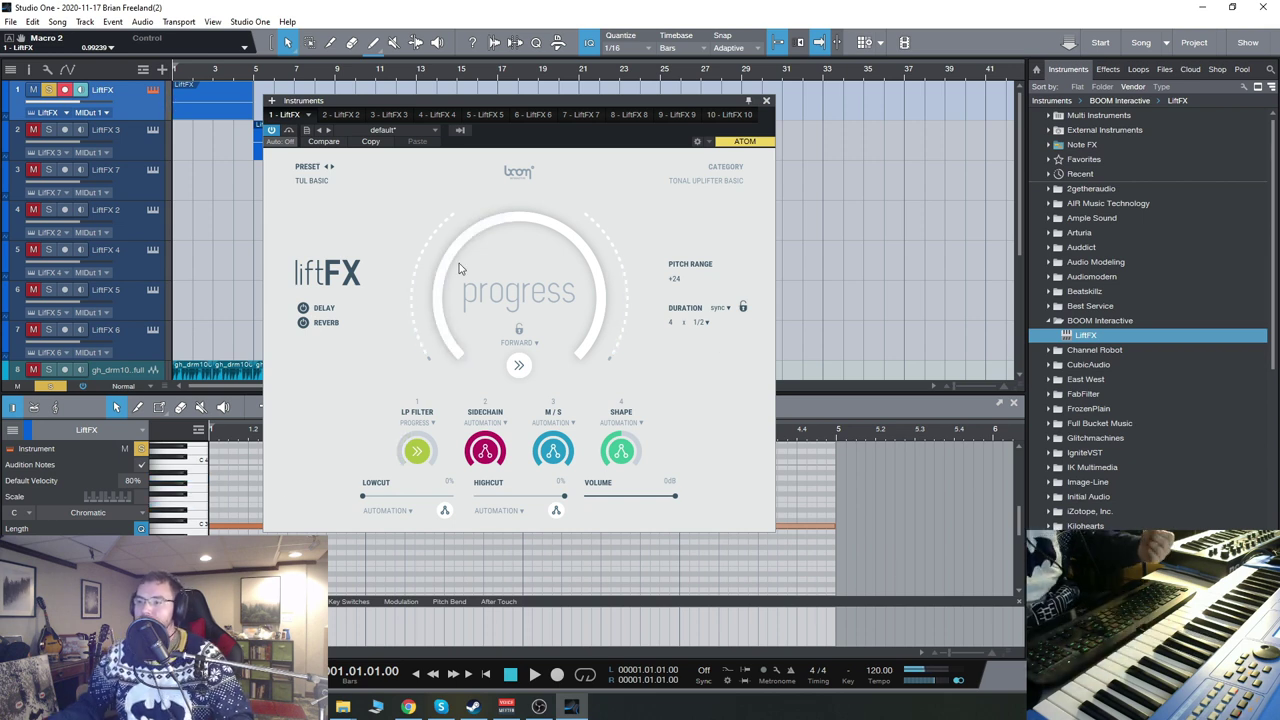
# Step: Browse the categories in the LiftFX preset list
pyautogui.click(311, 180)
pyautogui.moveTo(362, 331)
pyautogui.moveTo(353, 219)
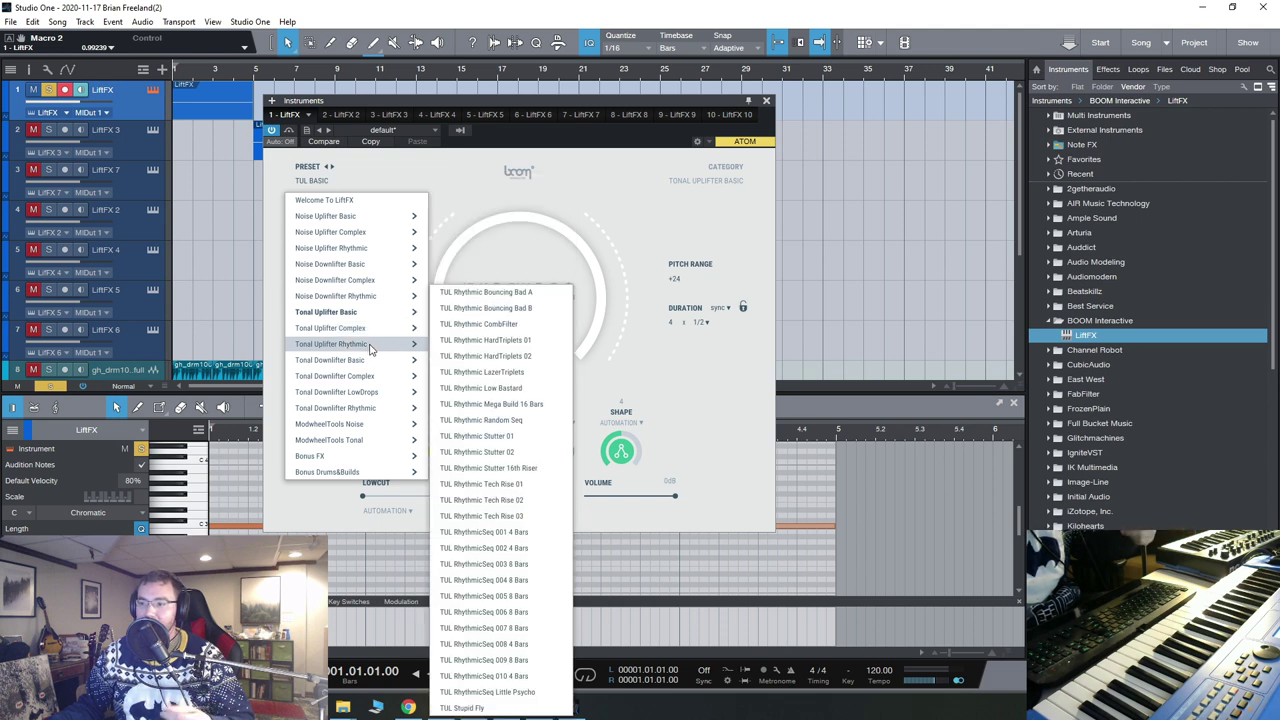
# Step: Load TUL Rhythmic Tech Rise 01 and change its duration from 1/1 to 1/2
pyautogui.click(503, 484)
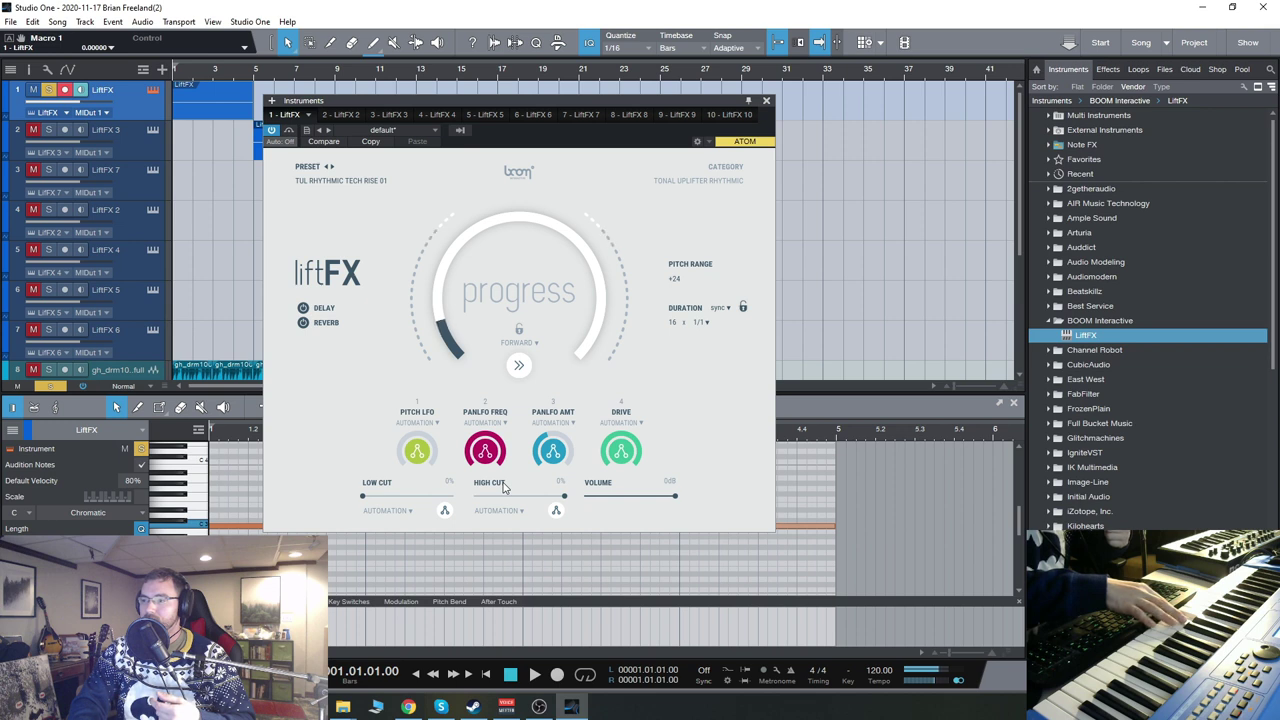
pyautogui.click(703, 322)
pyautogui.click(708, 342)
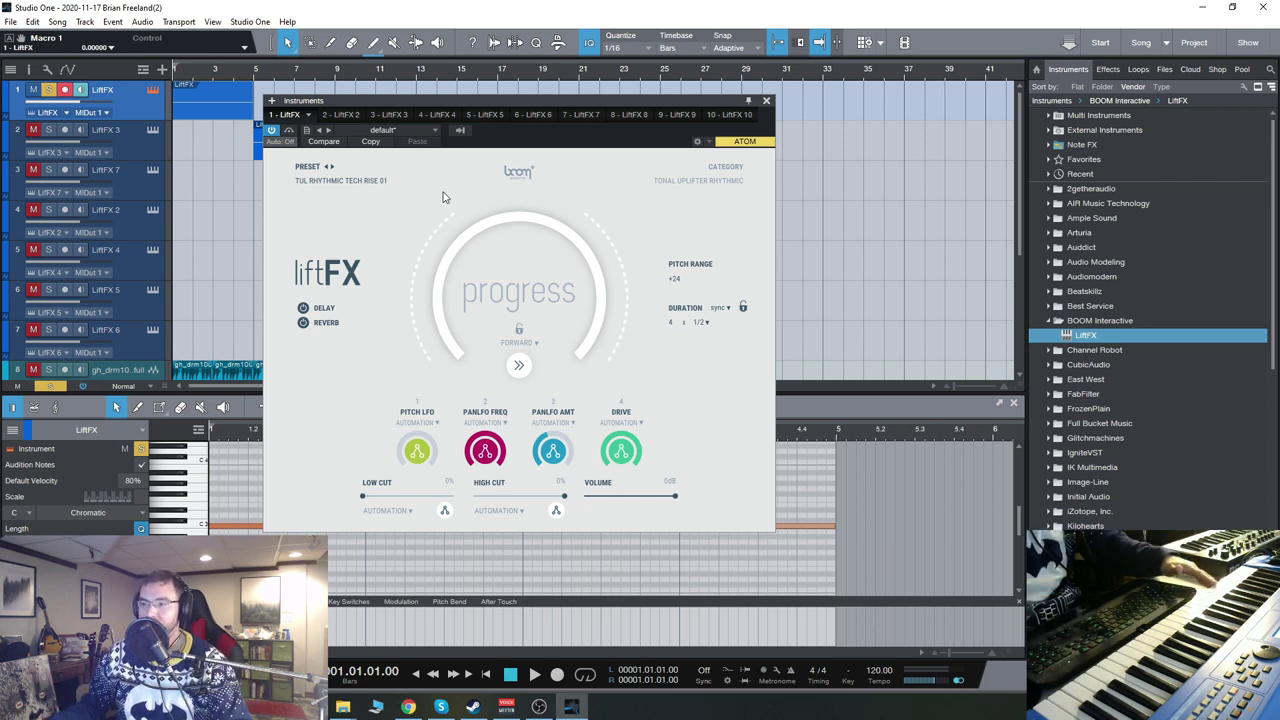
# Step: Load TDL Basic Pitch LFO 8th, then TDL RhythmicSeq 001
pyautogui.click(366, 179)
pyautogui.click(400, 250)
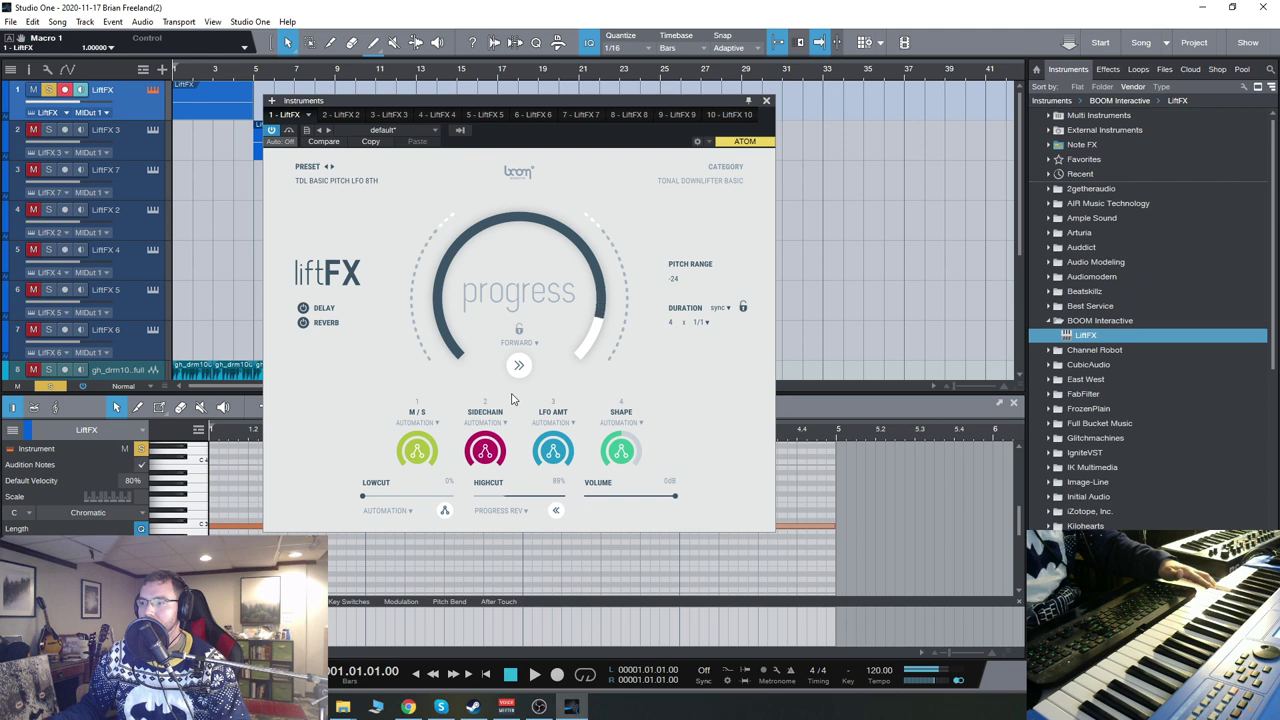
pyautogui.click(360, 181)
pyautogui.click(420, 300)
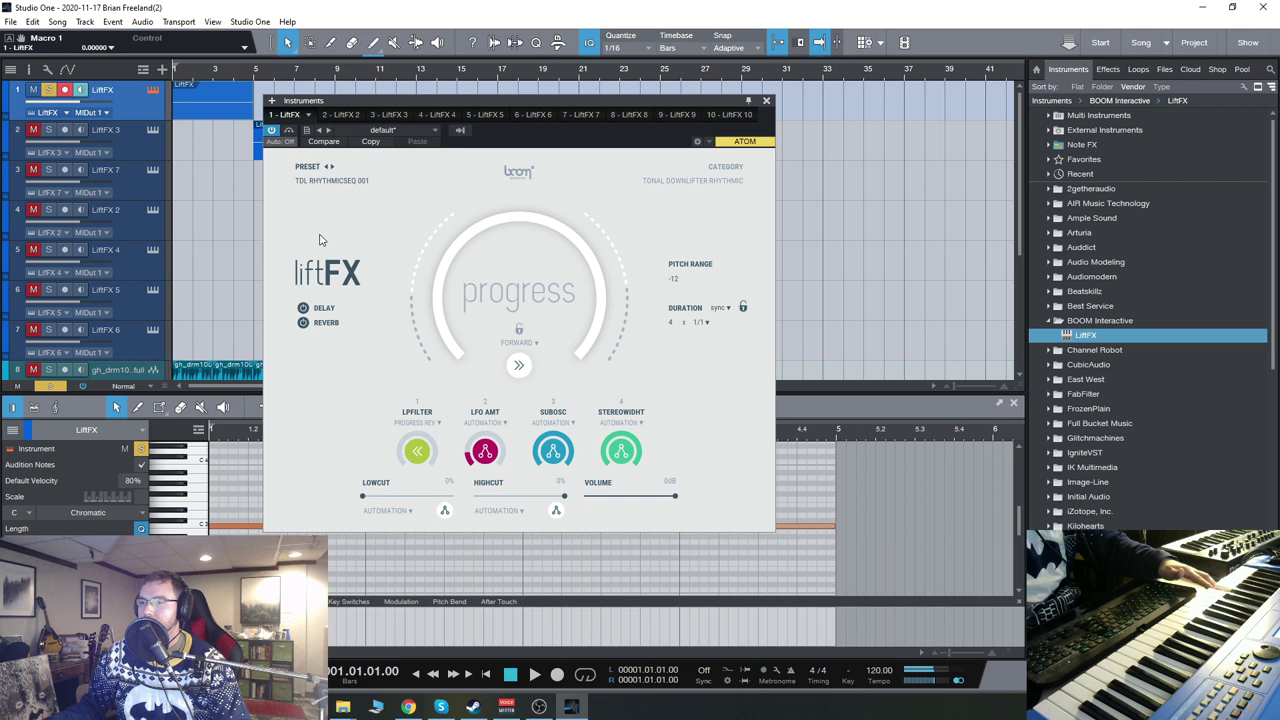
# Step: Browse the preset categories and close the list without changing preset
pyautogui.click(331, 180)
pyautogui.moveTo(323, 458)
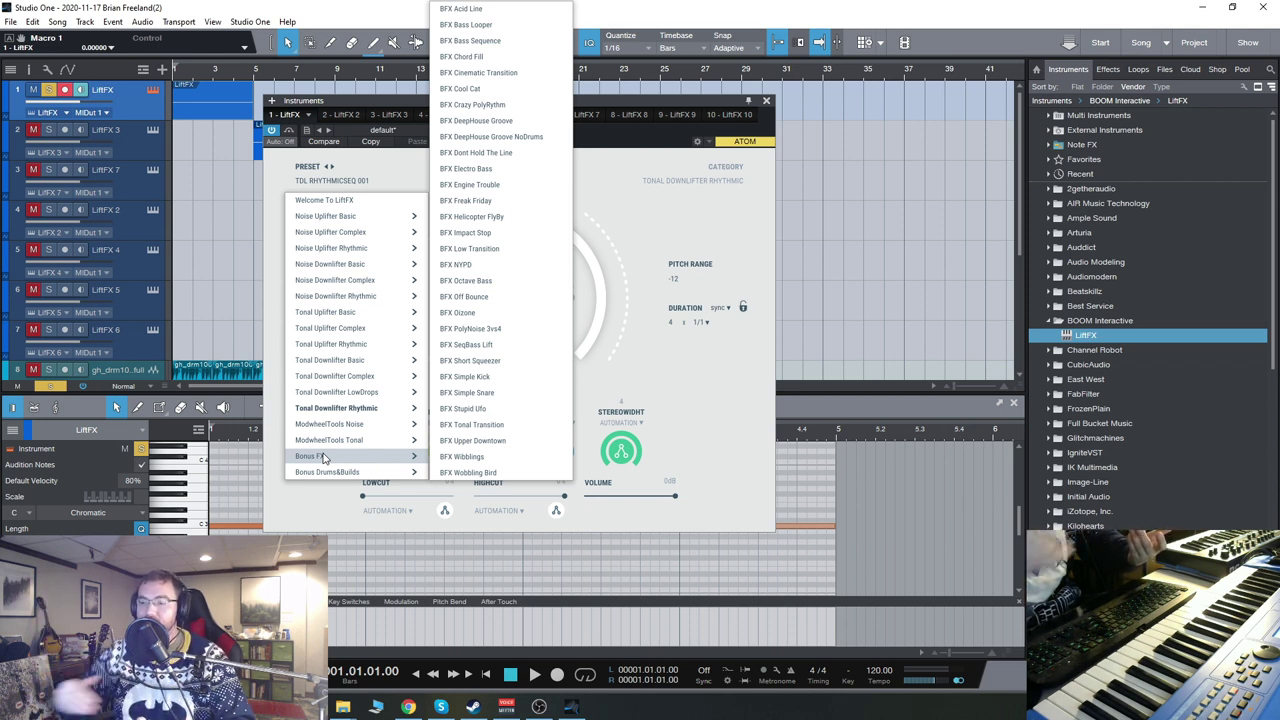
pyautogui.moveTo(424, 328)
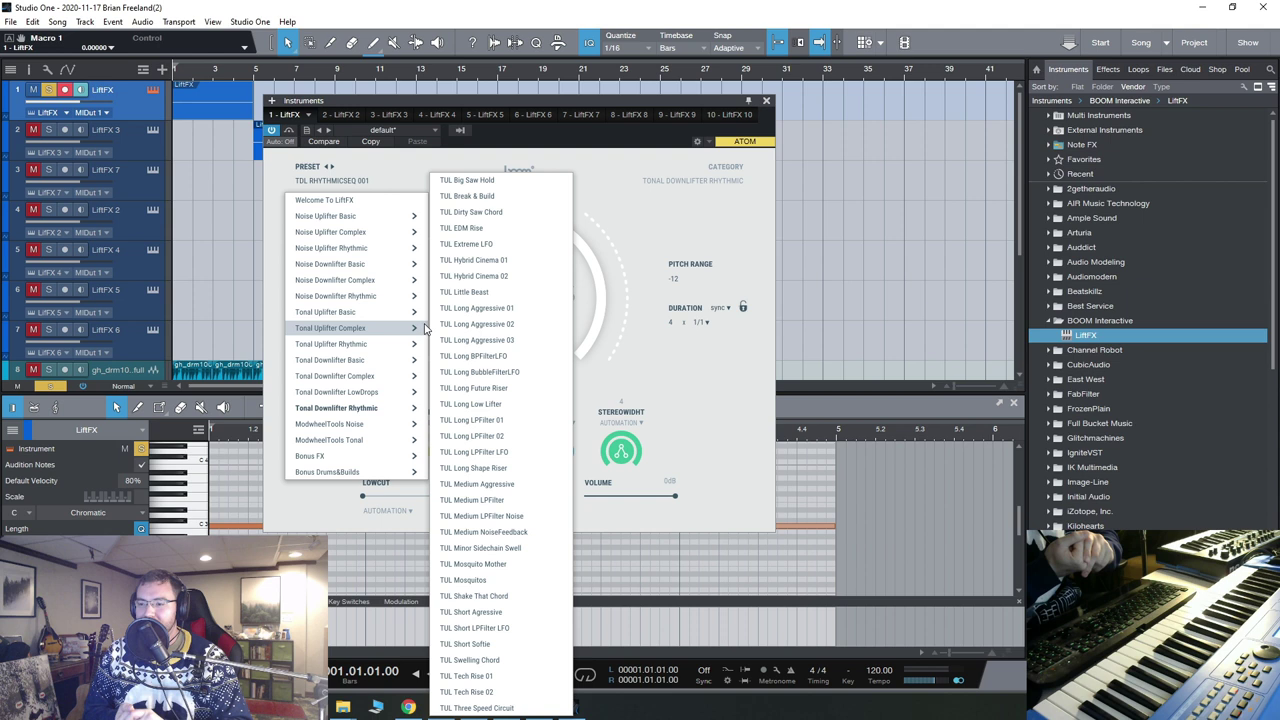
pyautogui.click(537, 102)
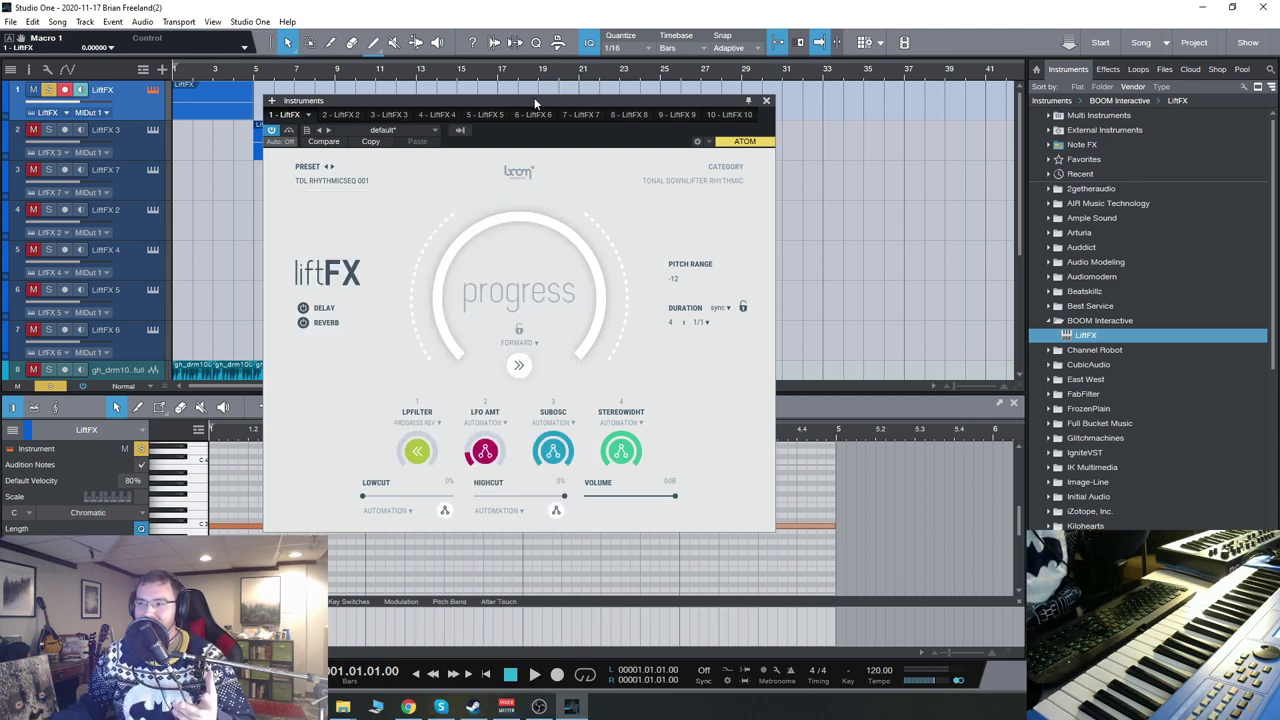
# Step: Audition MWT NoiseFeedback Downlifter and BFX Stupid UFO, settle on BDR Snare Build 01, then close LiftFX
pyautogui.click(328, 182)
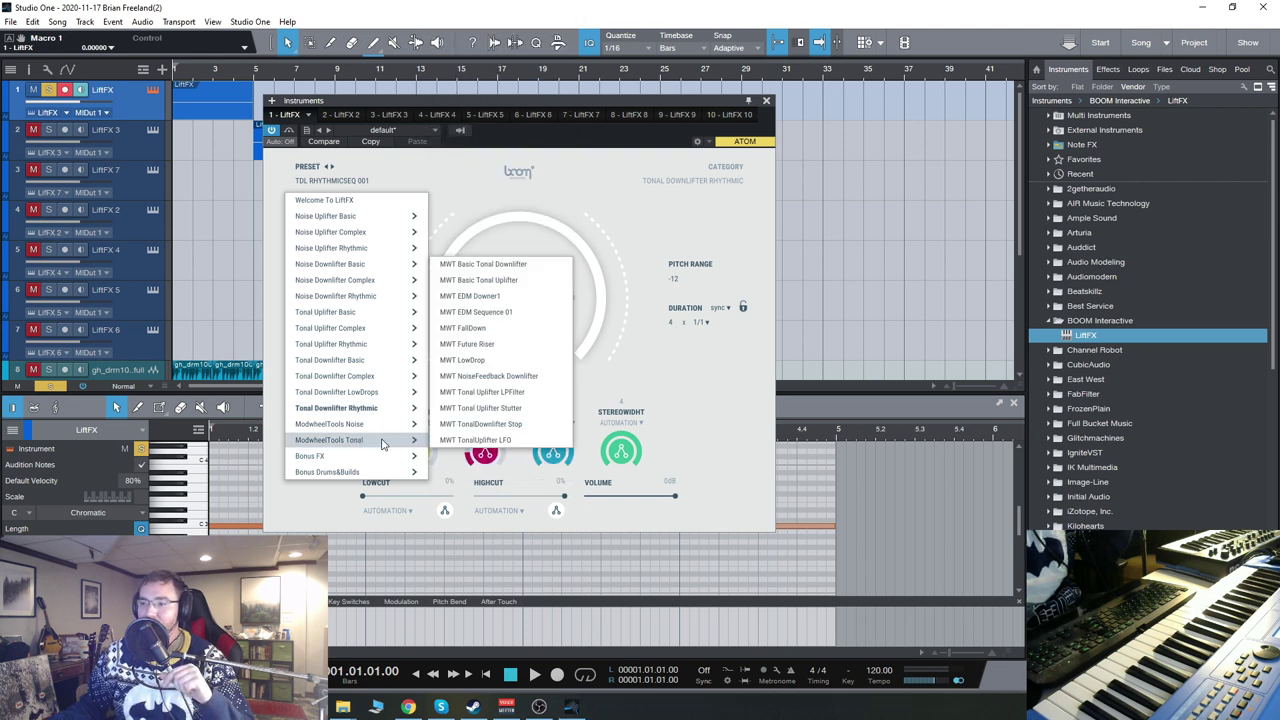
pyautogui.click(500, 376)
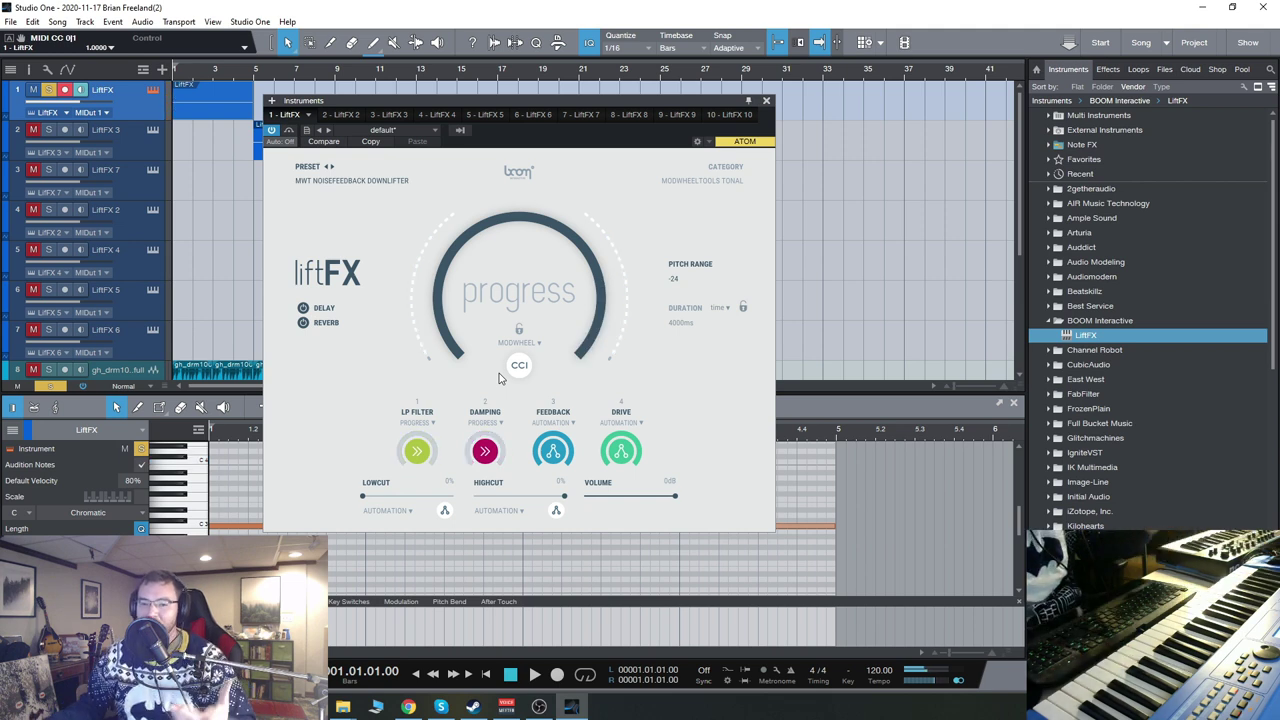
pyautogui.click(333, 167)
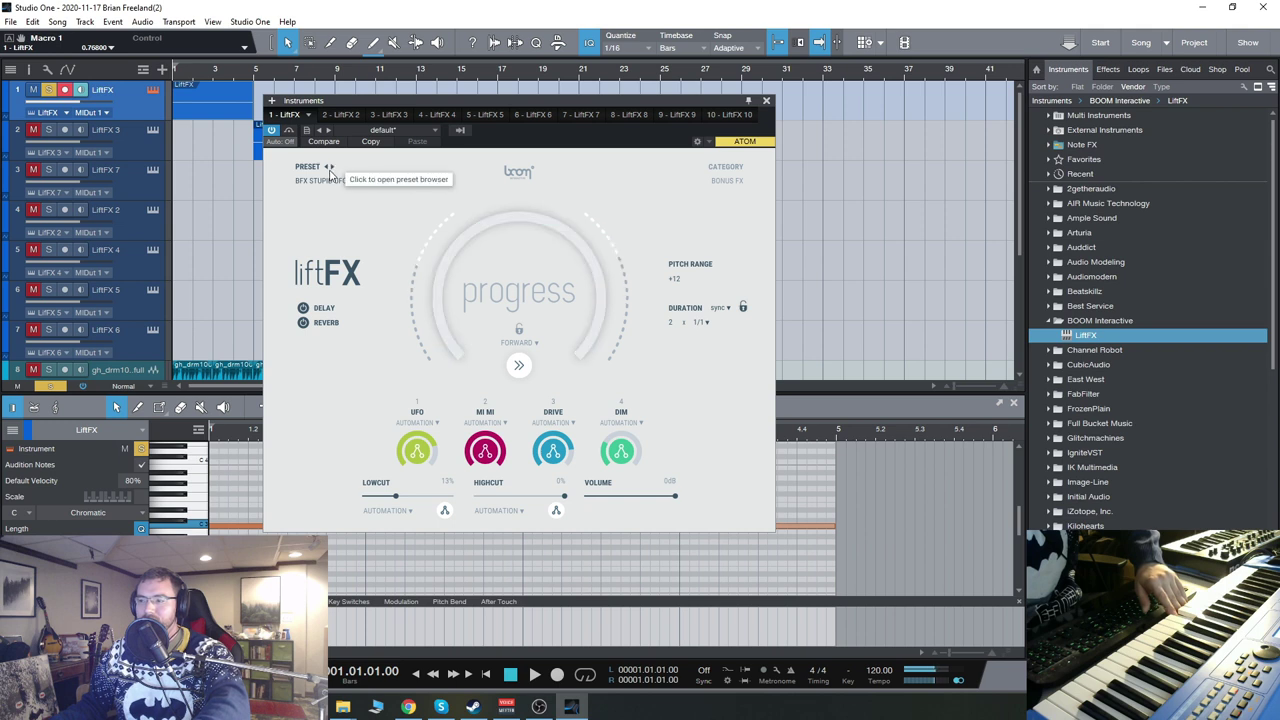
pyautogui.click(322, 178)
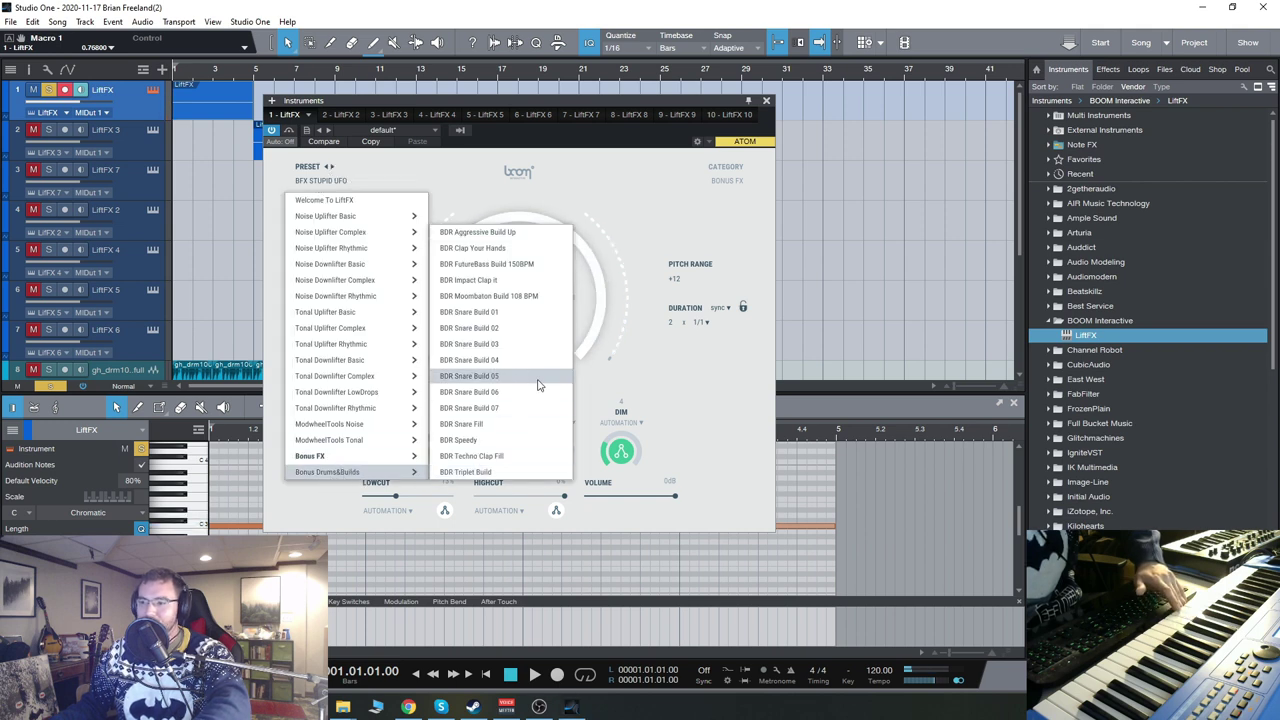
pyautogui.click(510, 322)
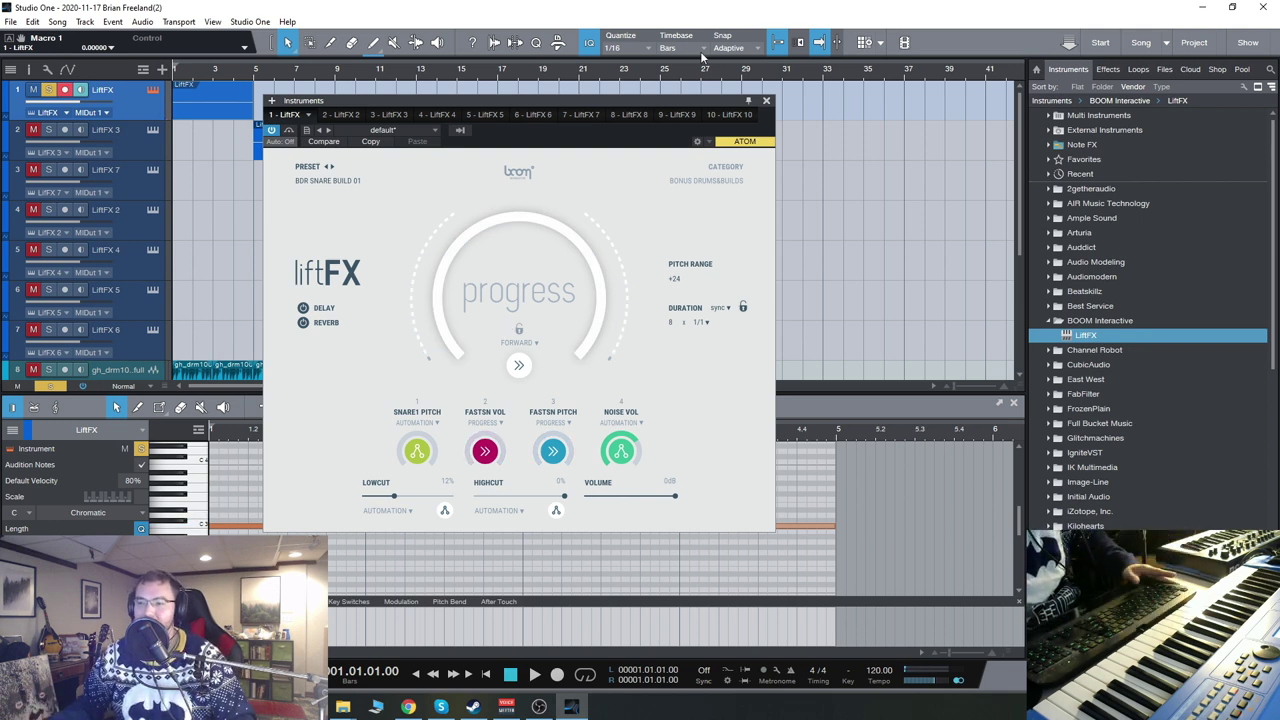
pyautogui.click(767, 101)
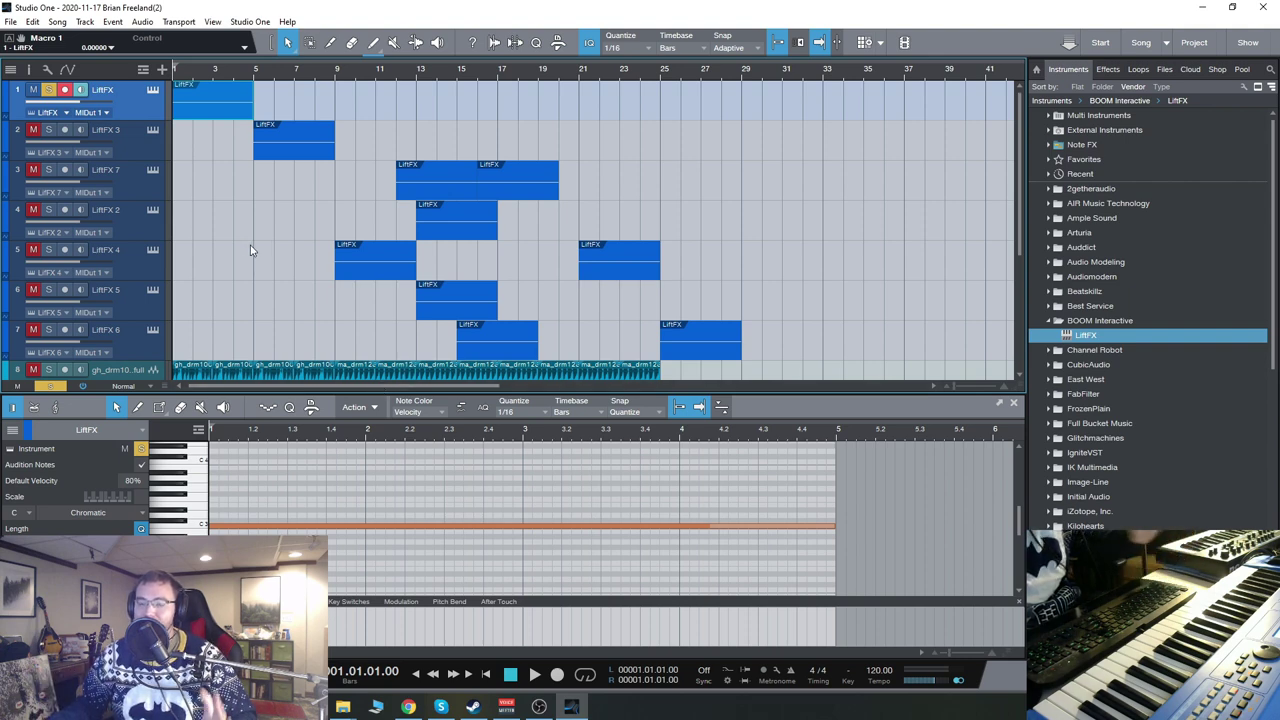
# Step: Unsolo track 1 so every LiftFX track and the drum loop are audible, reviewing the arrangement
pyautogui.scroll(-3, 244, 249)
pyautogui.scroll(3, 244, 249)
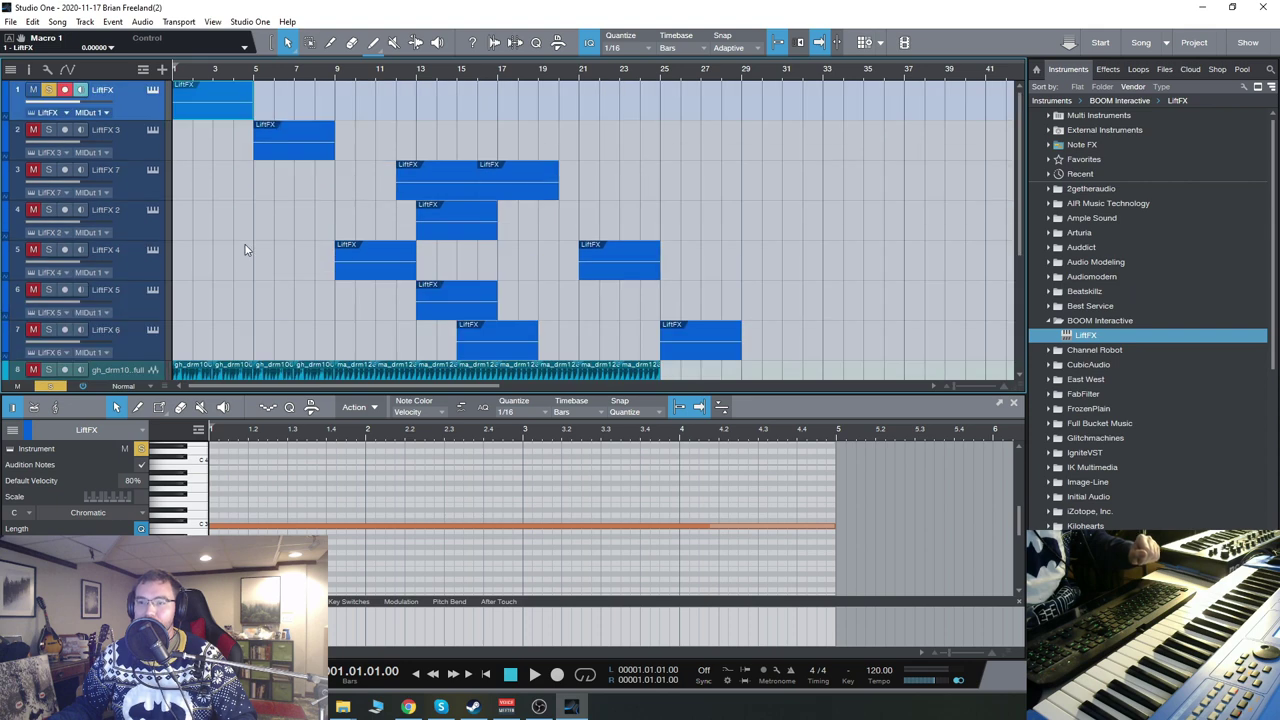
pyautogui.click(48, 89)
pyautogui.scroll(-3, 561, 221)
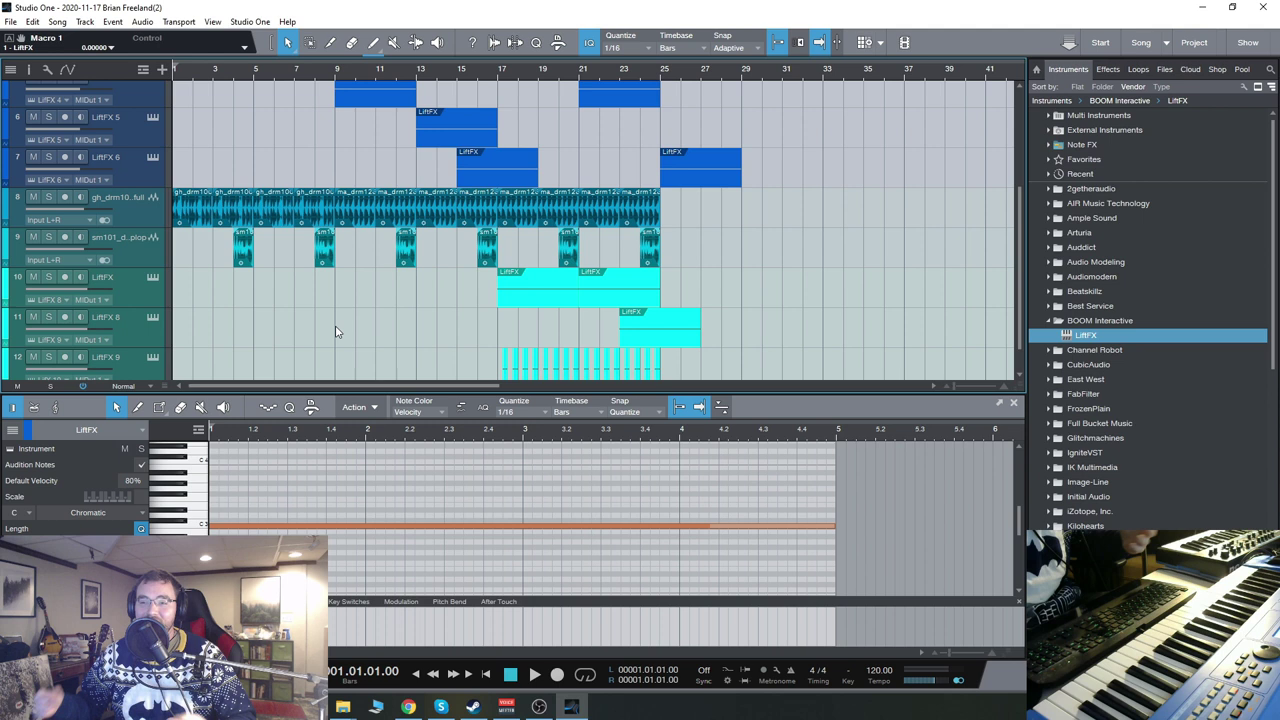
pyautogui.scroll(4, 336, 332)
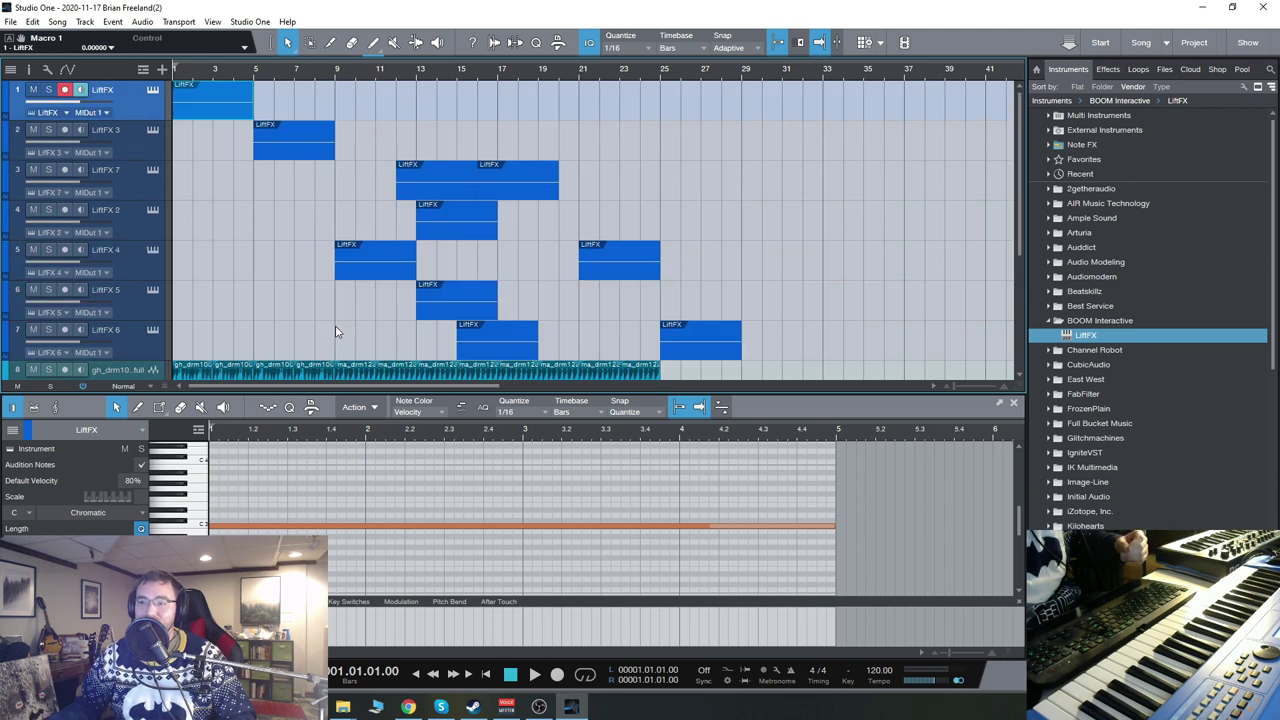